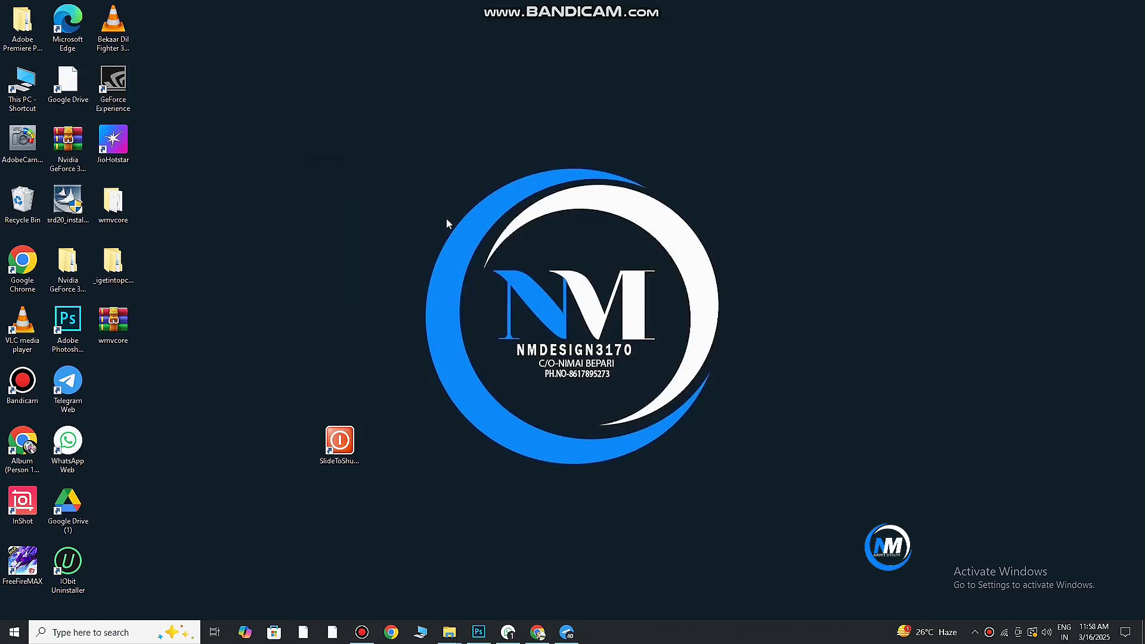
# Create a new 1080 × 1350 px portrait document in Photoshop
pyautogui.click(480, 632)
pyautogui.click(77, 201)
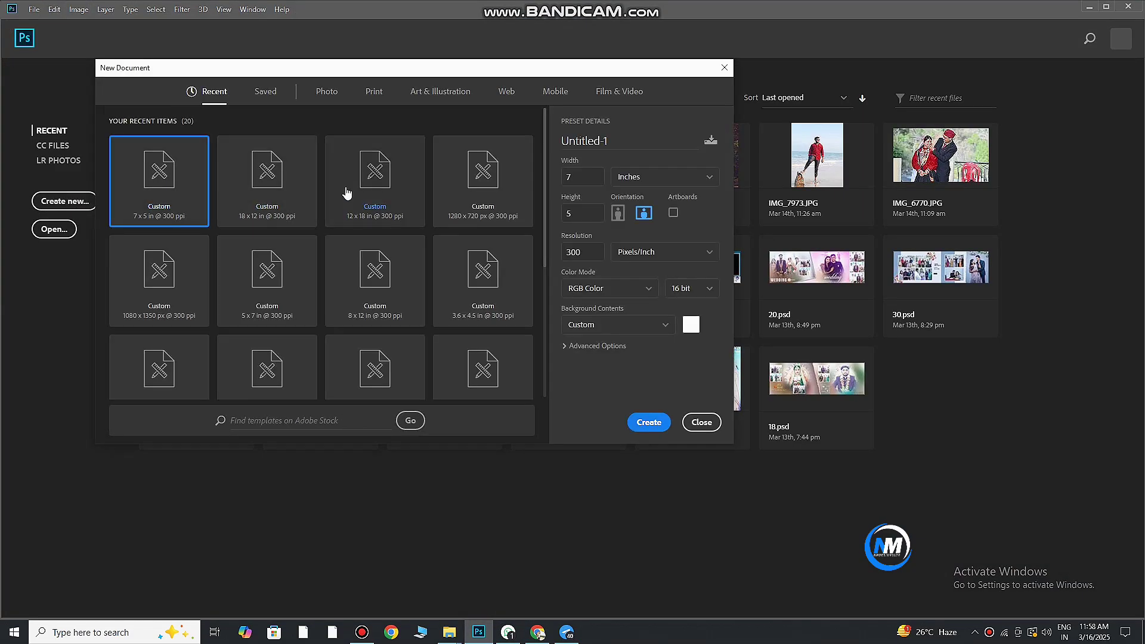
pyautogui.click(484, 222)
pyautogui.click(171, 311)
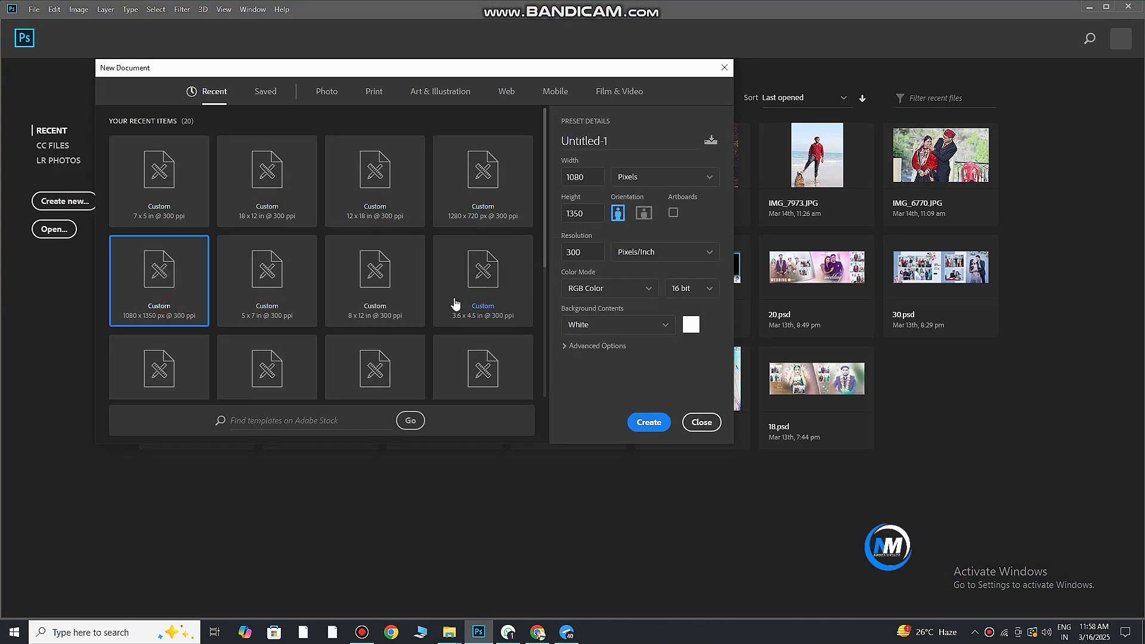
pyautogui.click(649, 422)
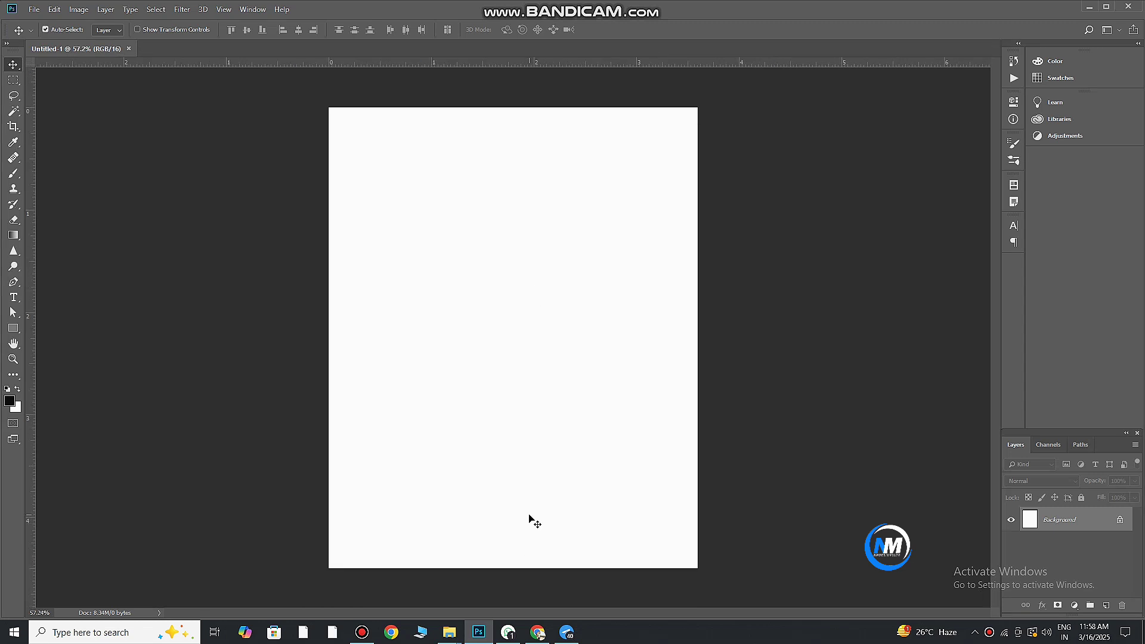
pyautogui.moveTo(449, 632)
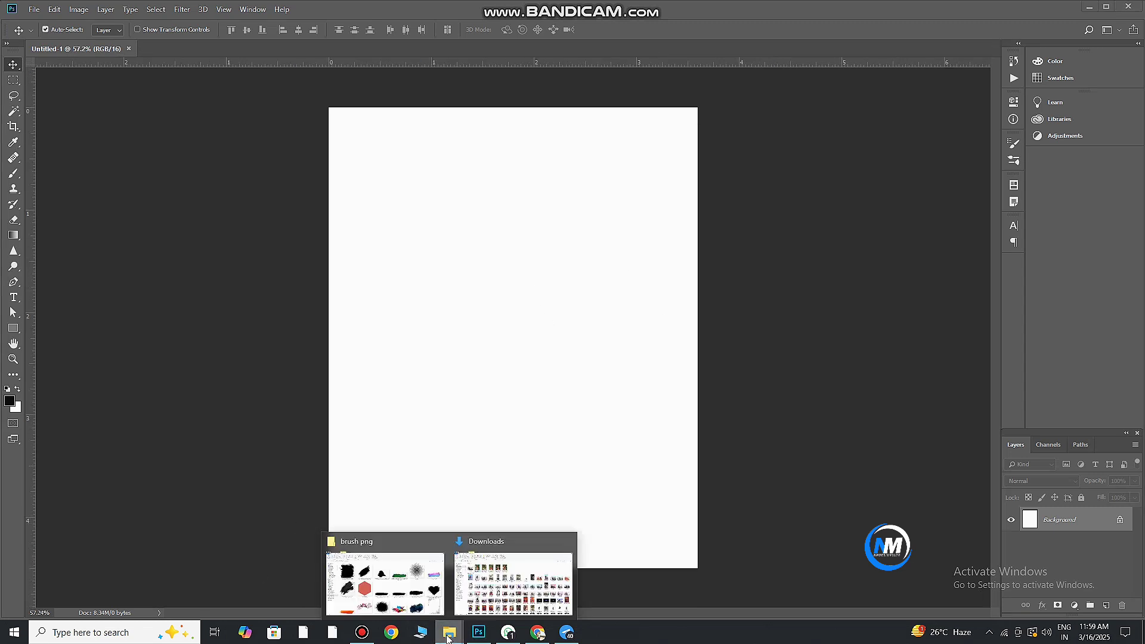
# Drag the red hexagon image FCD10RDTX-01 from File Explorer onto the canvas
pyautogui.click(417, 563)
pyautogui.click(381, 375)
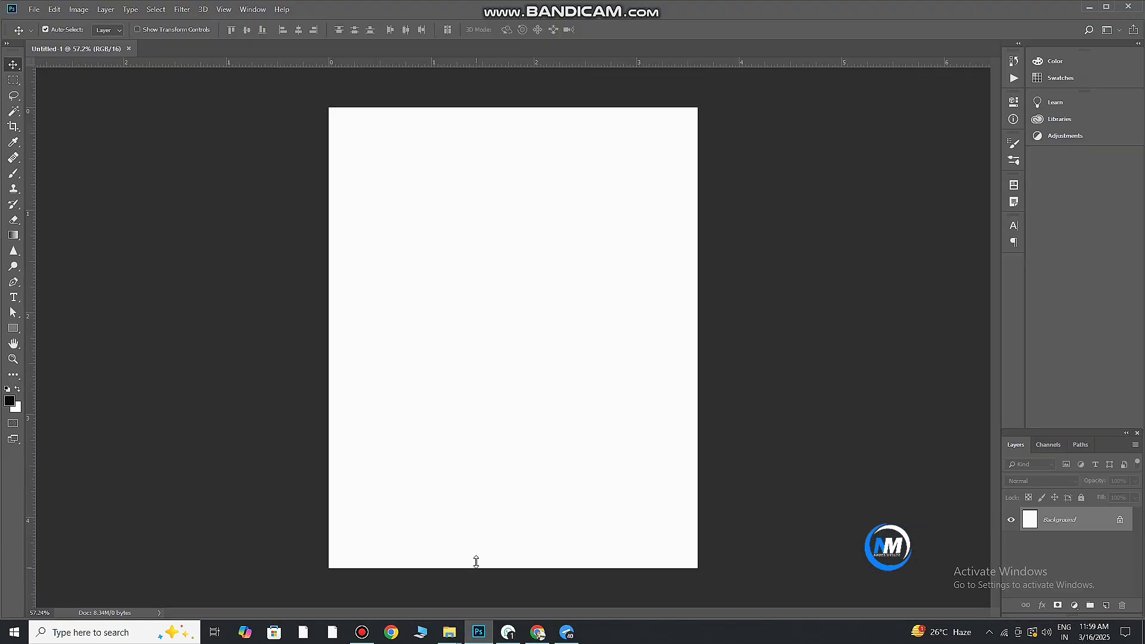
pyautogui.moveTo(381, 374); pyautogui.dragTo(572, 532)
# Commit the placed hexagon and rasterize its layer, clearing any selection
pyautogui.click(1055, 626)
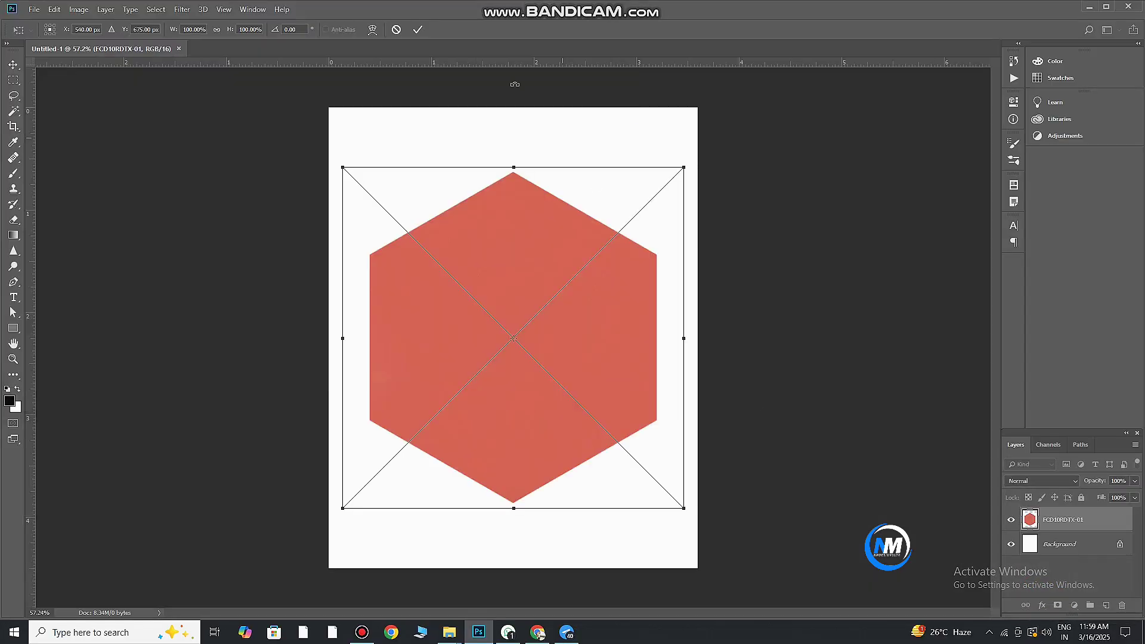
pyautogui.press('Return')
pyautogui.press('e')
pyautogui.click(410, 289)
pyautogui.press('Return')
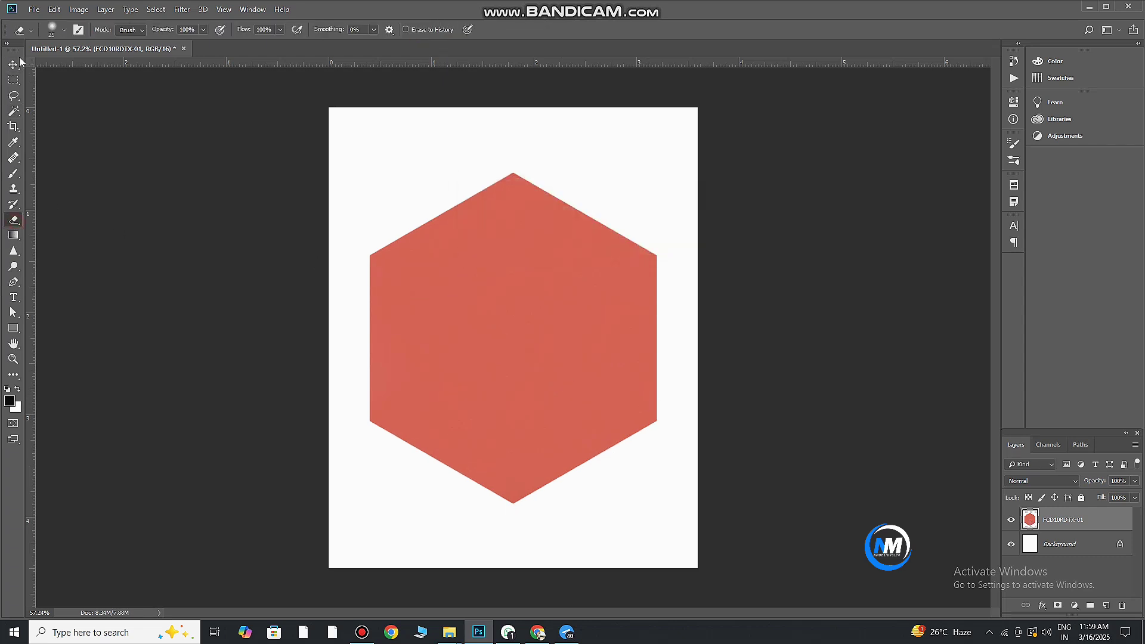
pyautogui.press('w')
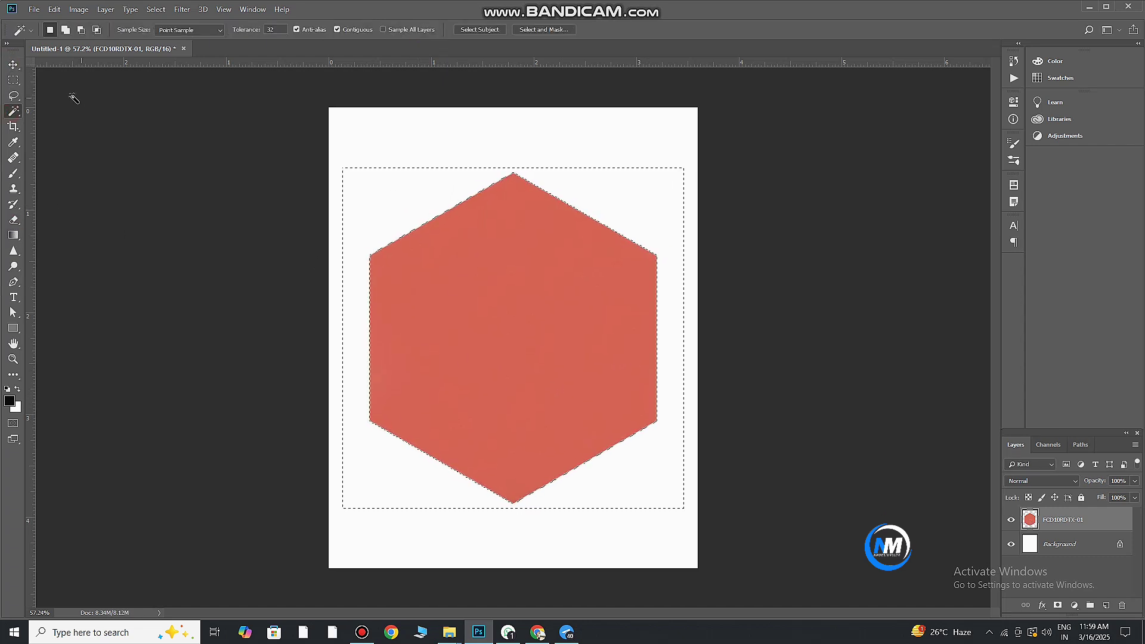
pyautogui.click(13, 63)
pyautogui.hotkey('ctrl', 'd')
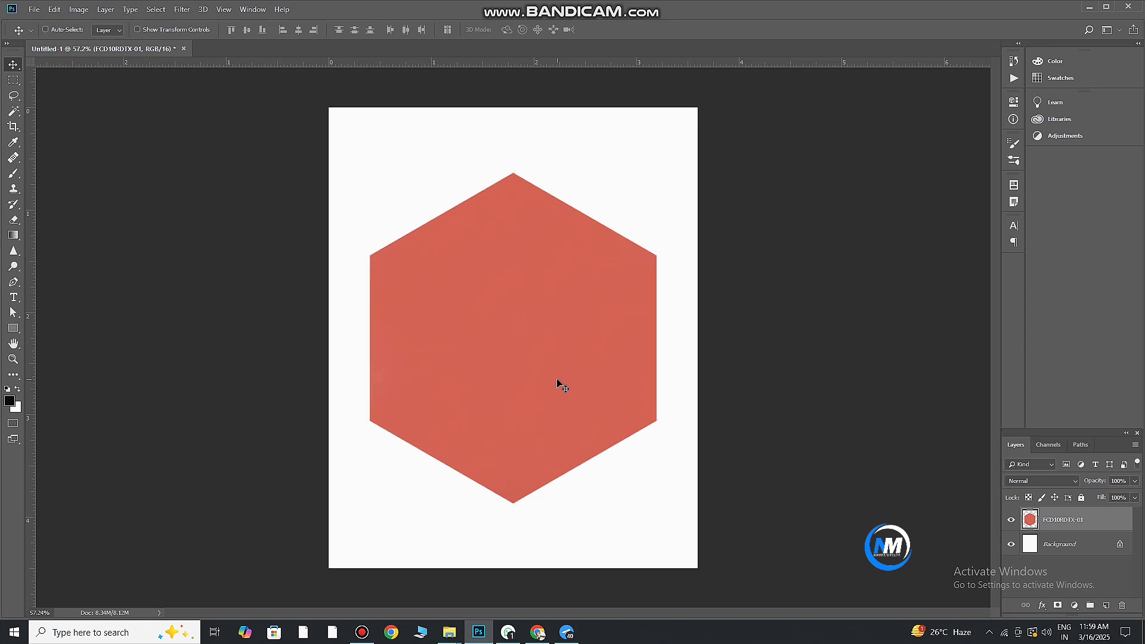
# Scale the hexagon down to a small shape at the page centre
pyautogui.hotkey('ctrl', 't')
pyautogui.moveTo(656, 501); pyautogui.dragTo(555, 385)
pyautogui.press('Return')
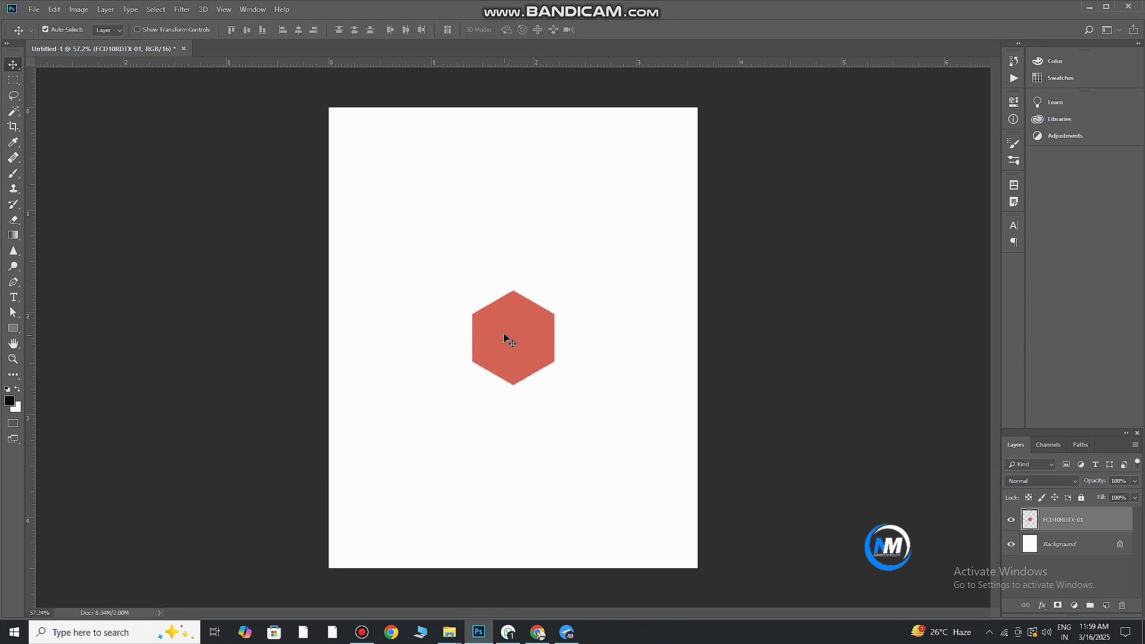
pyautogui.moveTo(504, 338); pyautogui.dragTo(528, 309)
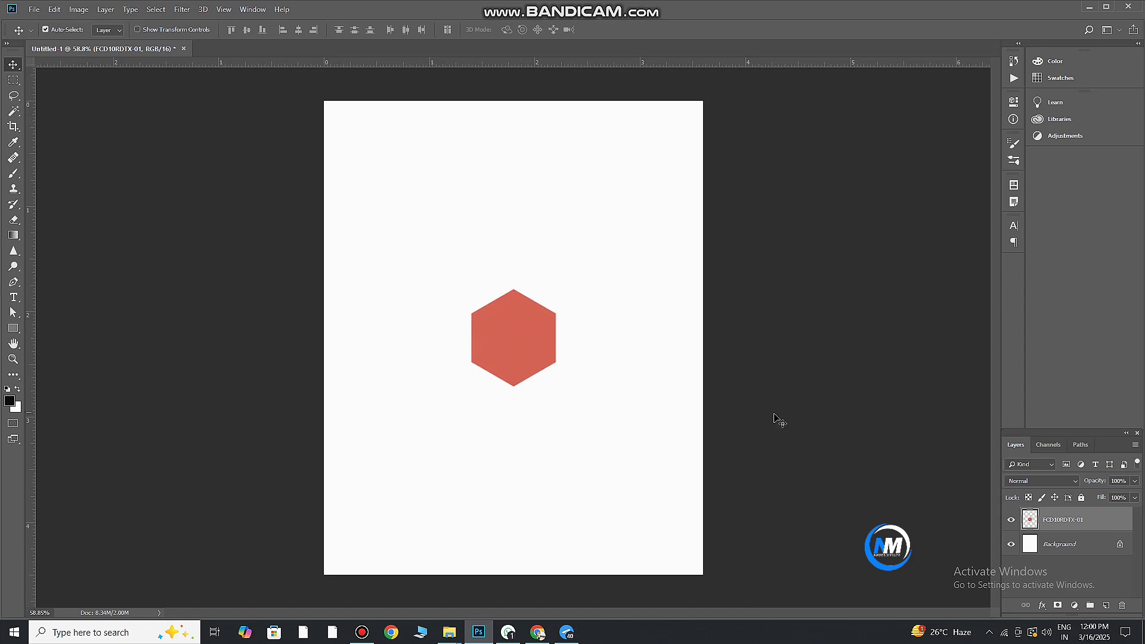
# Give the hexagon a black Color Overlay layer style
pyautogui.doubleClick(1050, 527)
pyautogui.click(696, 499)
pyautogui.click(951, 376)
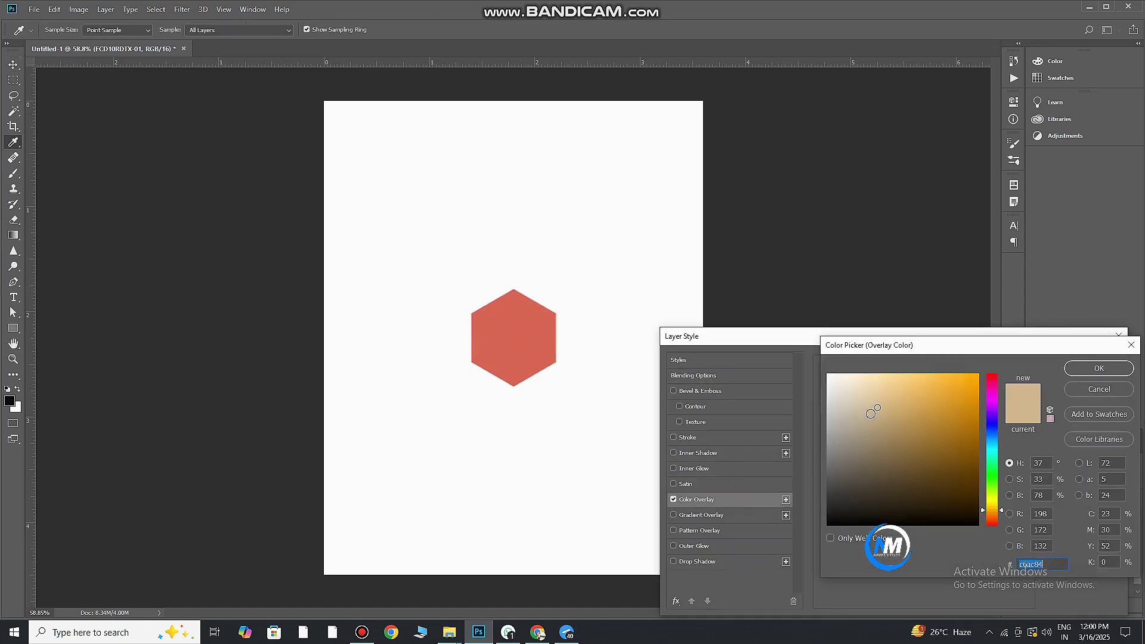
pyautogui.click(1099, 368)
# Add red hexagon copies to the upper right and lower right of the black one
pyautogui.press('v')
pyautogui.moveTo(524, 335)
pyautogui.mouseDown()
pyautogui.moveTo(525, 217)
pyautogui.moveTo(570, 240)
pyautogui.mouseUp()
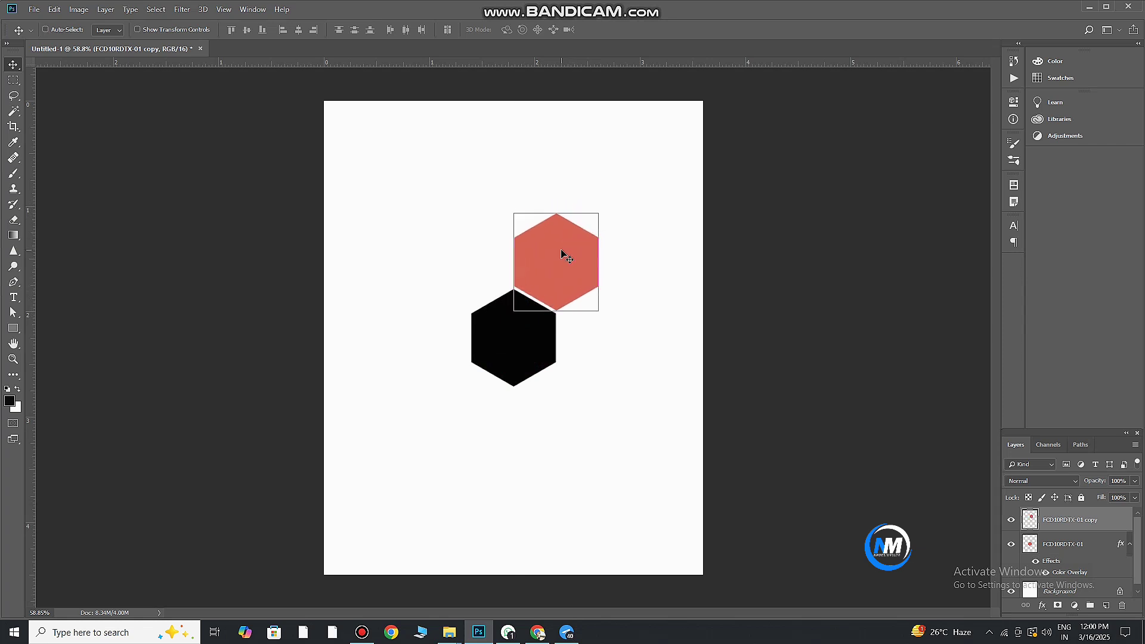
pyautogui.scroll(3, 565, 257)
pyautogui.moveTo(584, 288); pyautogui.dragTo(624, 374)
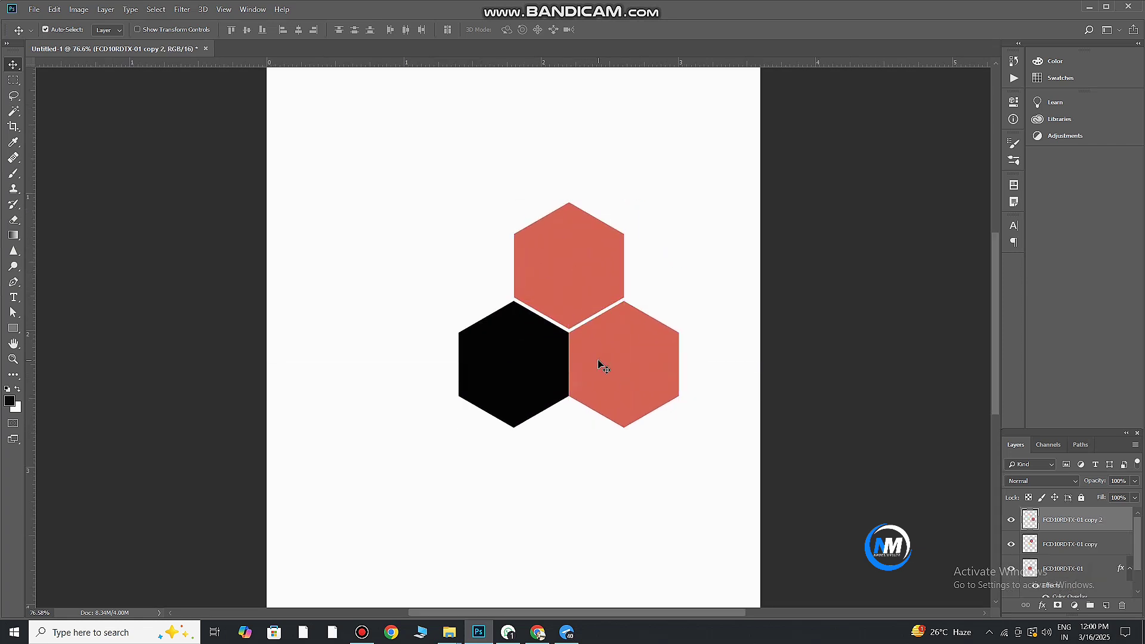
pyautogui.scroll(5, 593, 358)
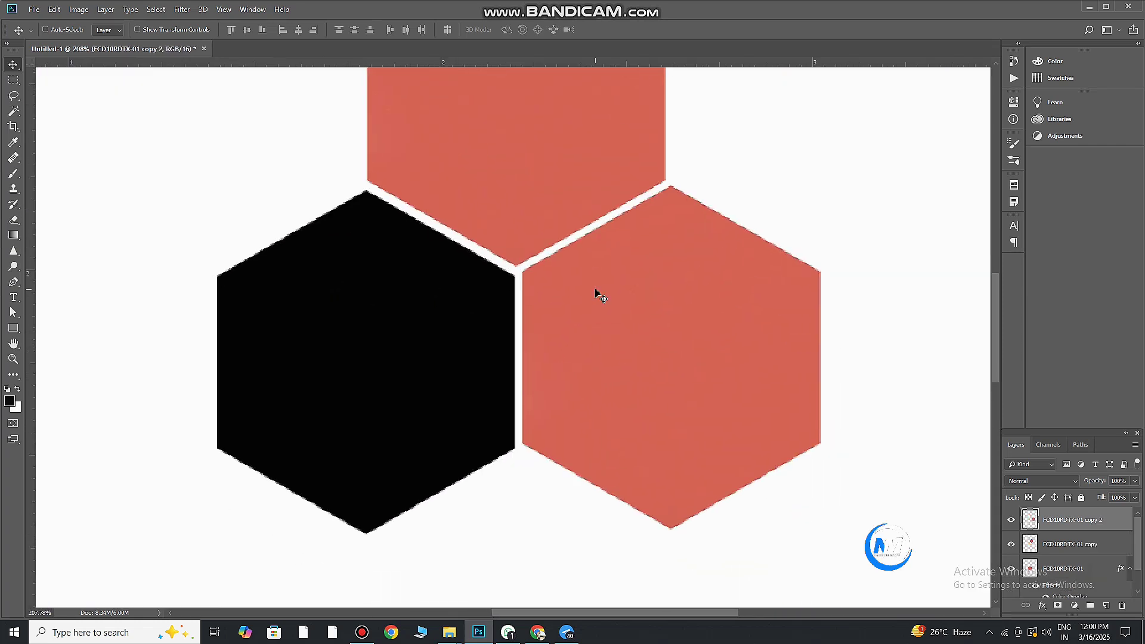
pyautogui.moveTo(596, 289); pyautogui.dragTo(593, 296)
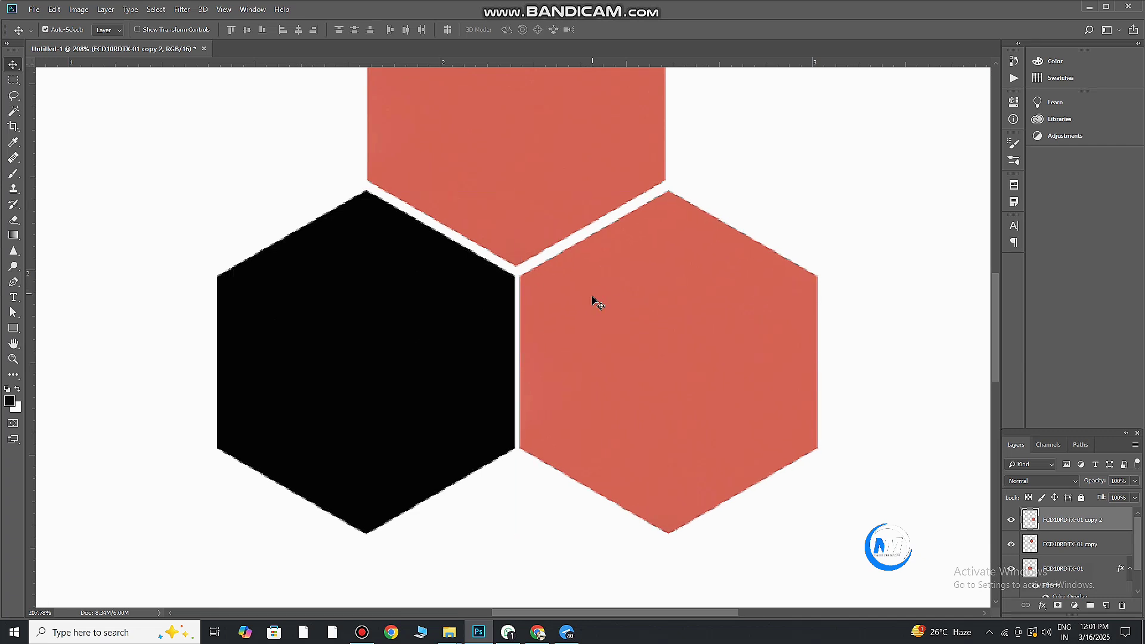
pyautogui.scroll(-4, 594, 302)
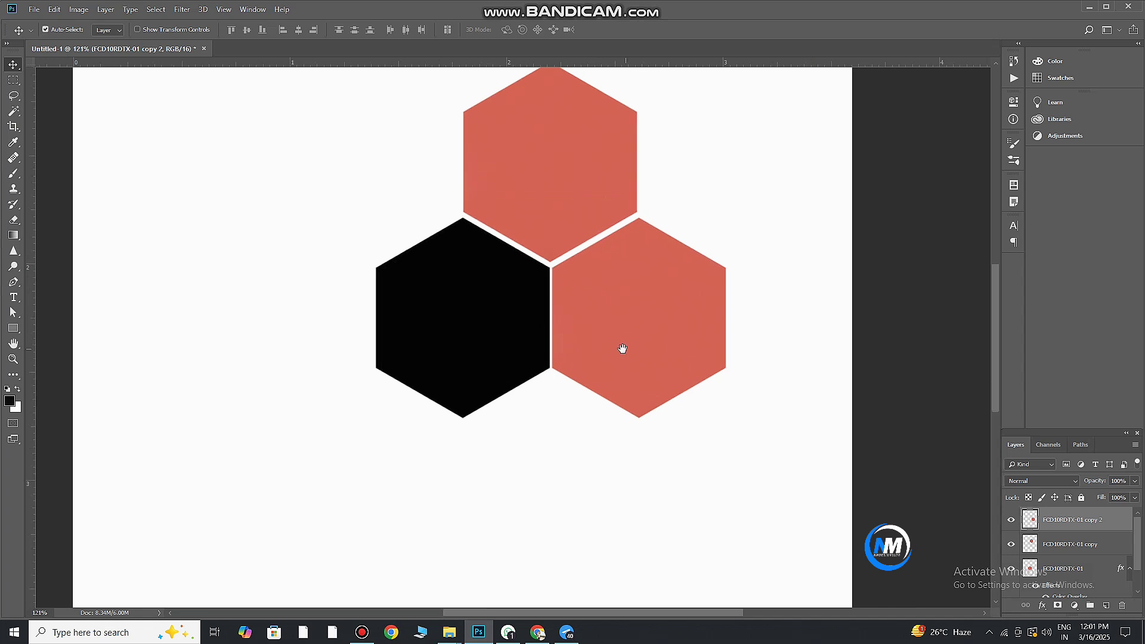
pyautogui.scroll(-2, 623, 309)
# Add red copies below, top-left, left and lower-left to complete the honeycomb ring
pyautogui.keyDown('alt'); pyautogui.moveTo(651, 282); pyautogui.dragTo(550, 439); pyautogui.keyUp('alt')
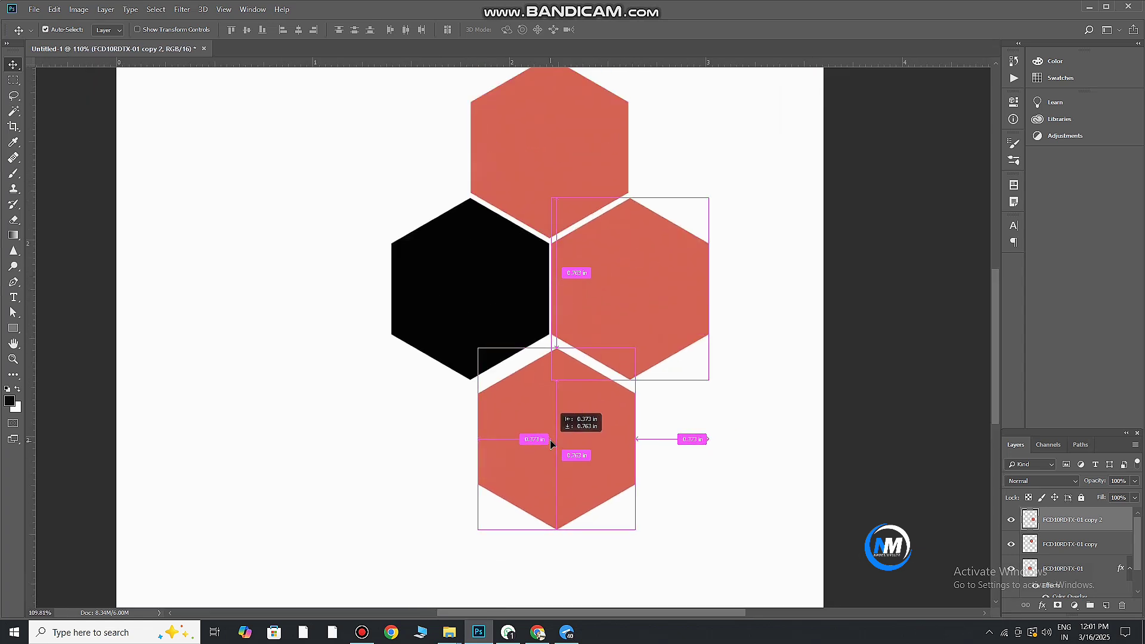
pyautogui.moveTo(578, 388); pyautogui.dragTo(597, 404)
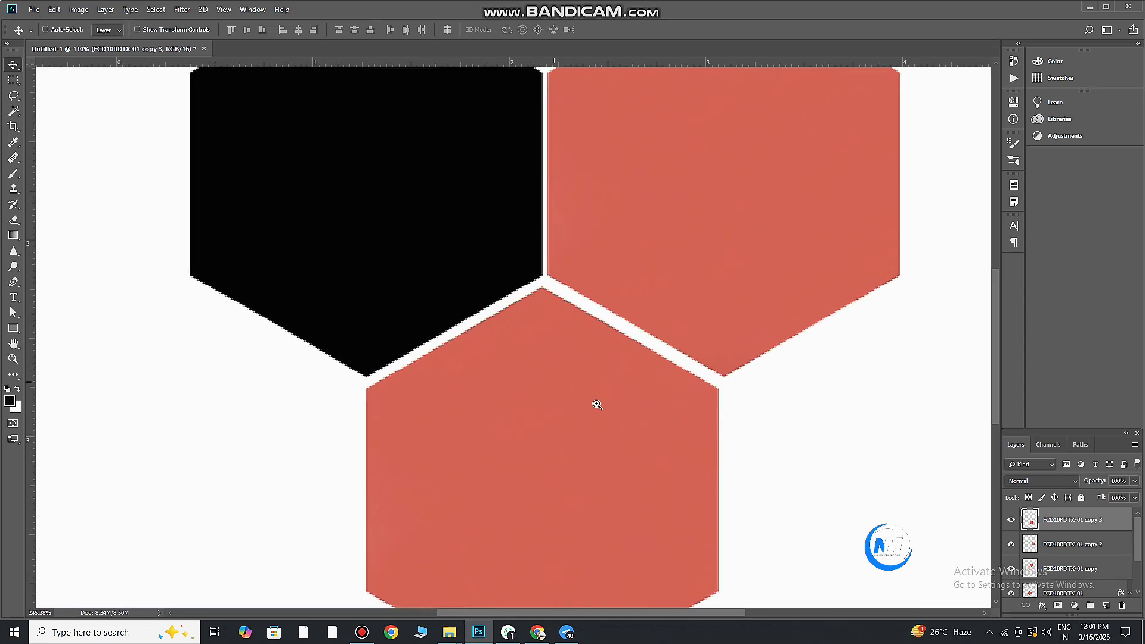
pyautogui.scroll(-3, 571, 363)
pyautogui.moveTo(560, 309); pyautogui.dragTo(476, 371)
pyautogui.scroll(-2, 652, 358)
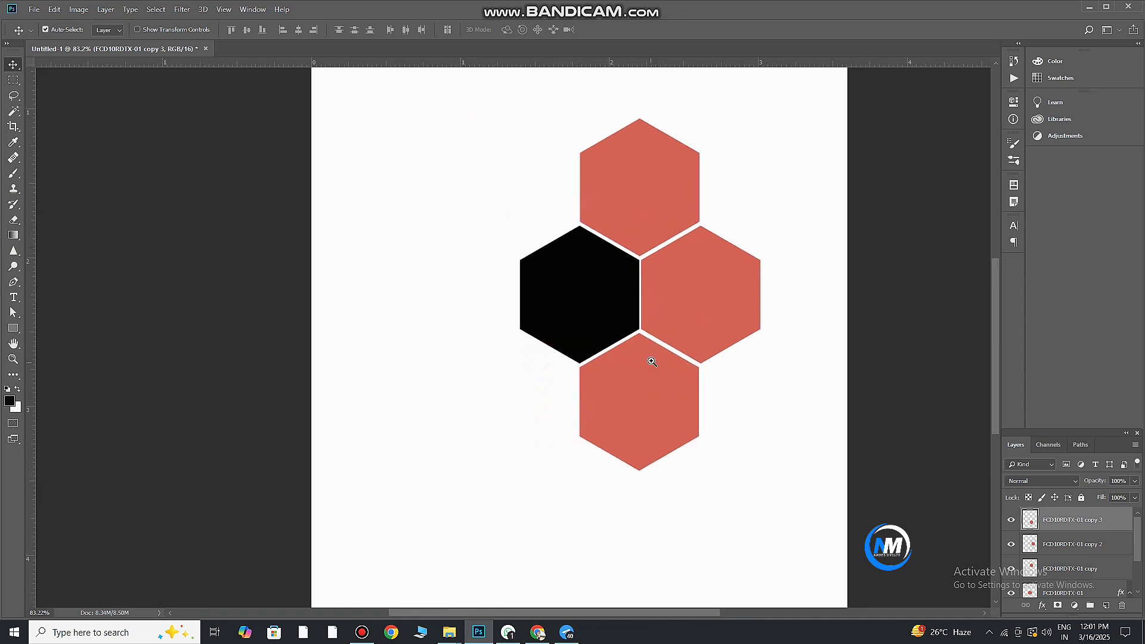
pyautogui.scroll(-2, 547, 285)
pyautogui.click(546, 285)
pyautogui.moveTo(547, 285)
pyautogui.keyDown('alt'); pyautogui.mouseDown()
pyautogui.moveTo(463, 285)
pyautogui.moveTo(429, 359)
pyautogui.moveTo(471, 433)
pyautogui.mouseUp(); pyautogui.keyUp('alt')
pyautogui.moveTo(530, 388)
pyautogui.mouseDown()
pyautogui.moveTo(553, 332)
pyautogui.moveTo(527, 452)
pyautogui.mouseUp()
# Delete three of the extra red hexagon copies
pyautogui.click(652, 307)
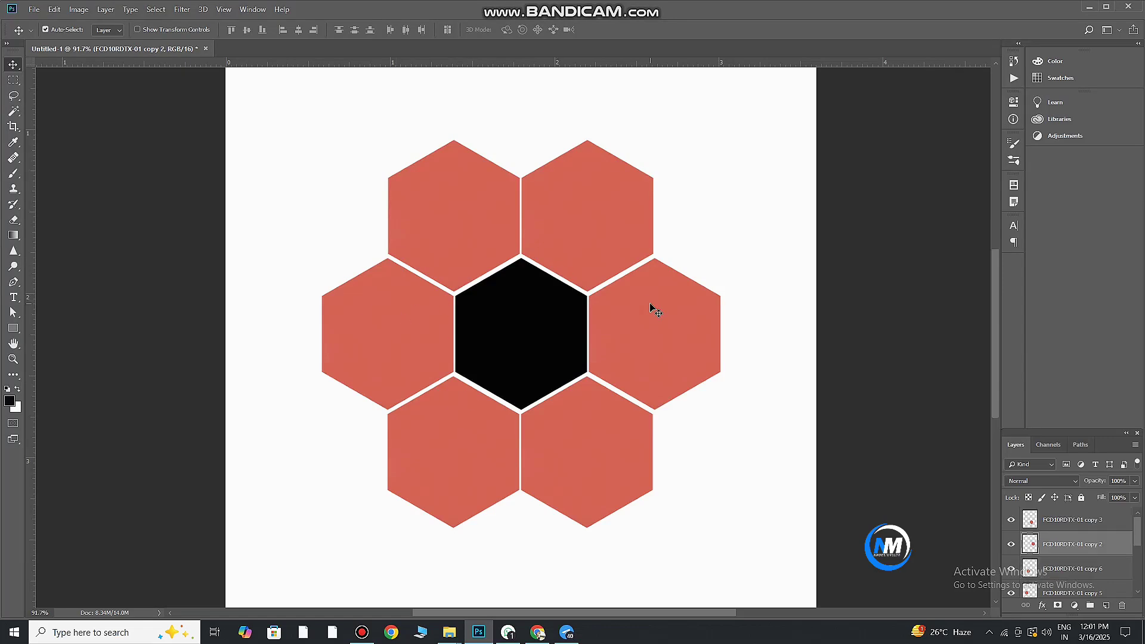
pyautogui.press('Delete')
pyautogui.click(537, 455)
pyautogui.press('Delete')
pyautogui.click(451, 248)
pyautogui.press('Delete')
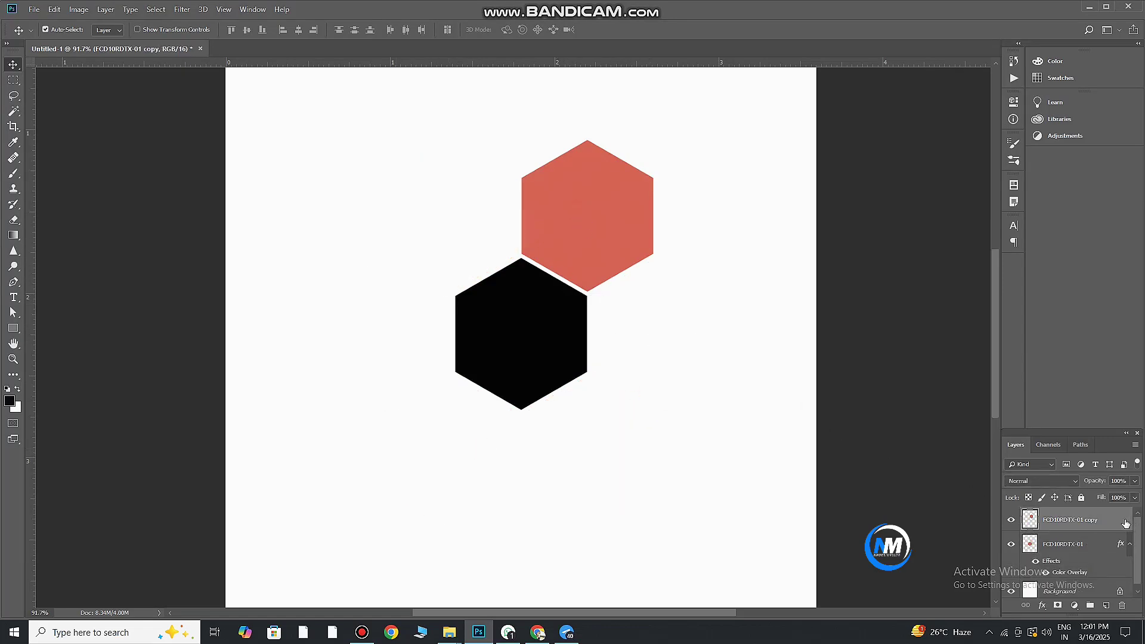
# Give the remaining red hexagon a drop shadow (distance 0, opacity 91%) and duplicate it lower right
pyautogui.doubleClick(1125, 523)
pyautogui.click(697, 561)
pyautogui.click(949, 377)
pyautogui.click(1090, 367)
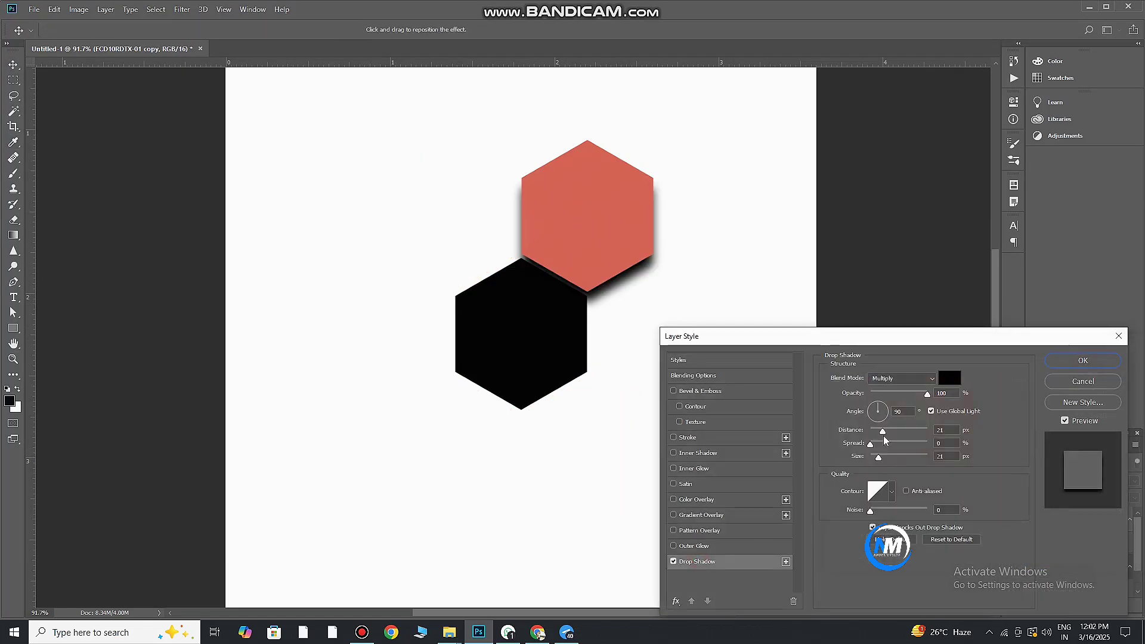
pyautogui.moveTo(883, 431); pyautogui.dragTo(870, 431)
pyautogui.moveTo(927, 395); pyautogui.dragTo(922, 394)
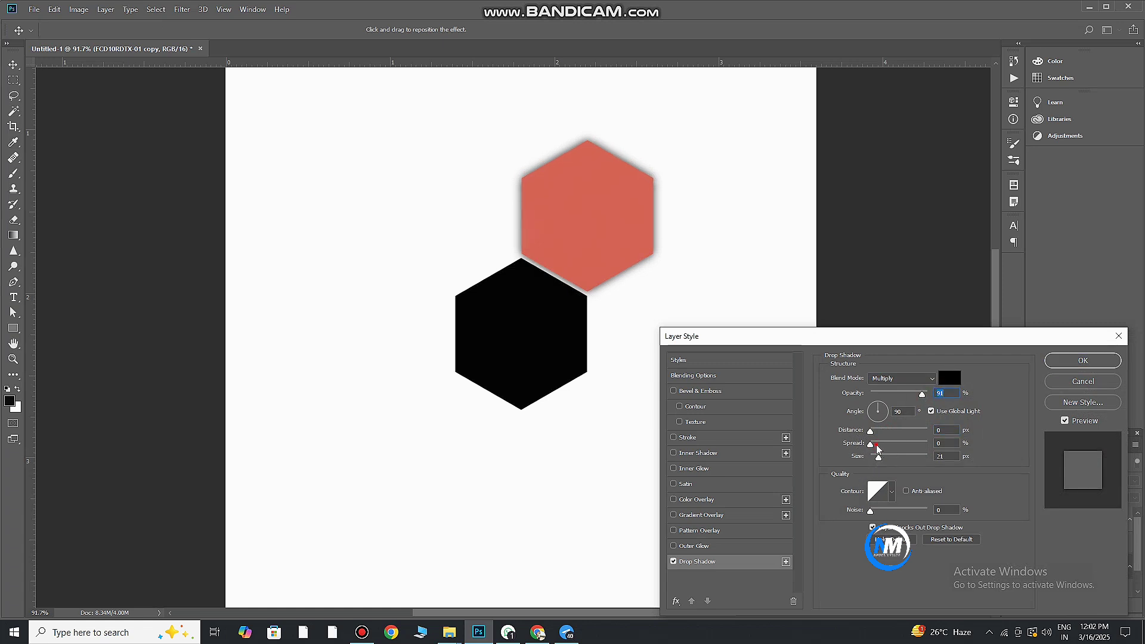
pyautogui.moveTo(878, 456); pyautogui.dragTo(882, 456)
pyautogui.click(1082, 361)
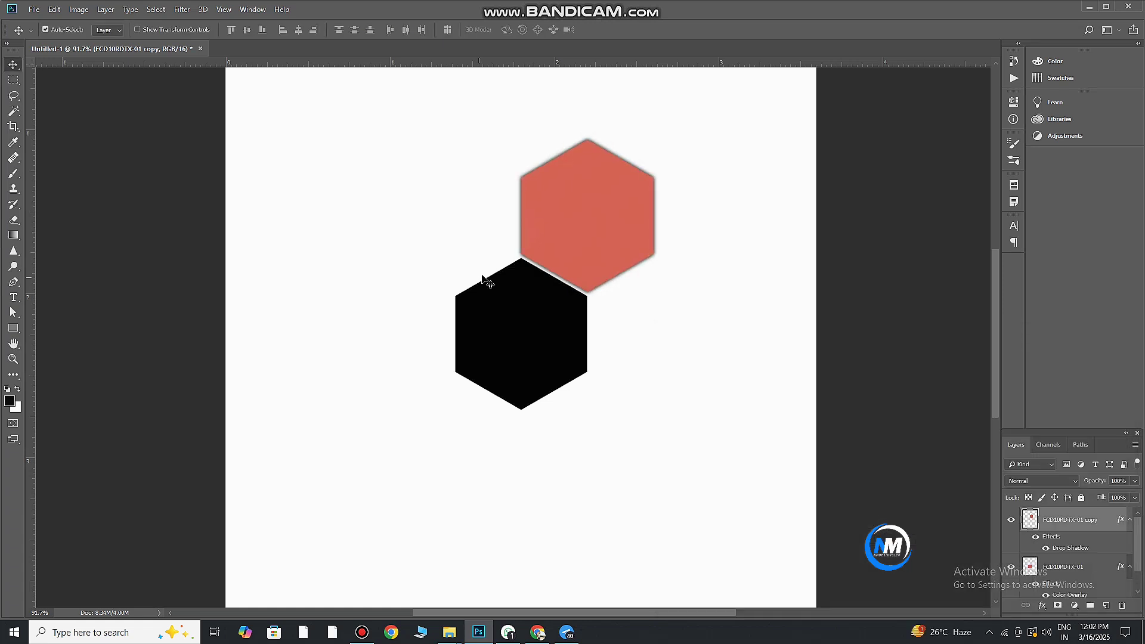
pyautogui.moveTo(583, 263)
pyautogui.mouseDown()
pyautogui.moveTo(634, 353)
pyautogui.moveTo(643, 341)
pyautogui.moveTo(582, 455)
pyautogui.moveTo(443, 325)
pyautogui.moveTo(481, 235)
pyautogui.moveTo(424, 411)
pyautogui.moveTo(405, 366)
pyautogui.moveTo(474, 492)
pyautogui.moveTo(472, 480)
pyautogui.mouseUp()
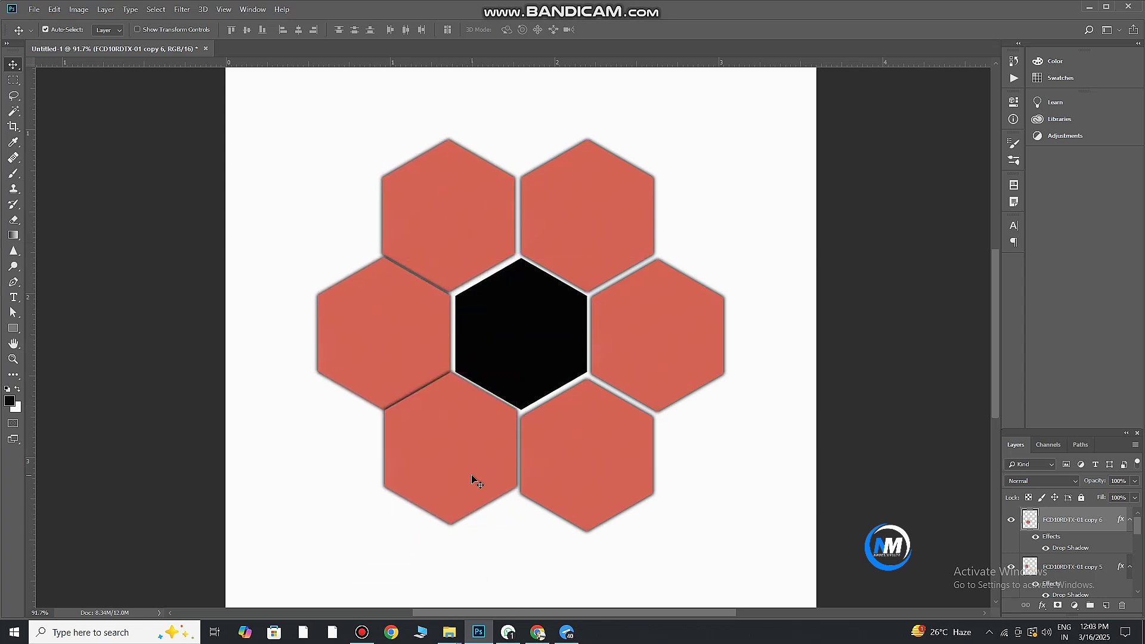
# Nudge the left and bottom hexagons to tighten gaps and centre the black hexagon
pyautogui.scroll(2, 475, 331)
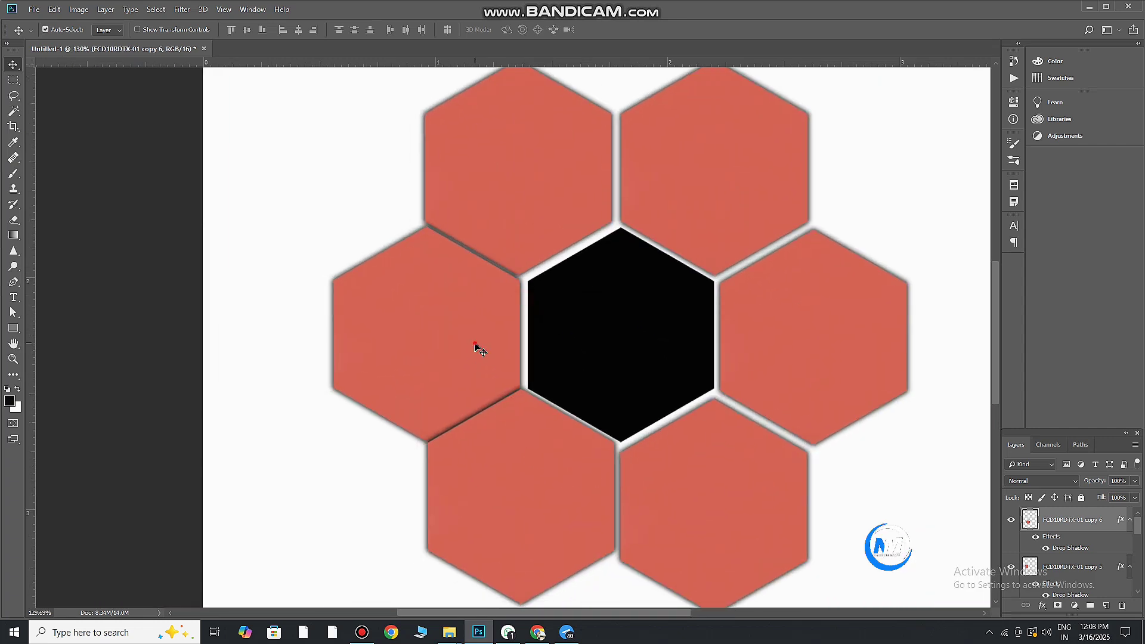
pyautogui.moveTo(475, 345); pyautogui.dragTo(467, 343)
pyautogui.scroll(-2, 551, 404)
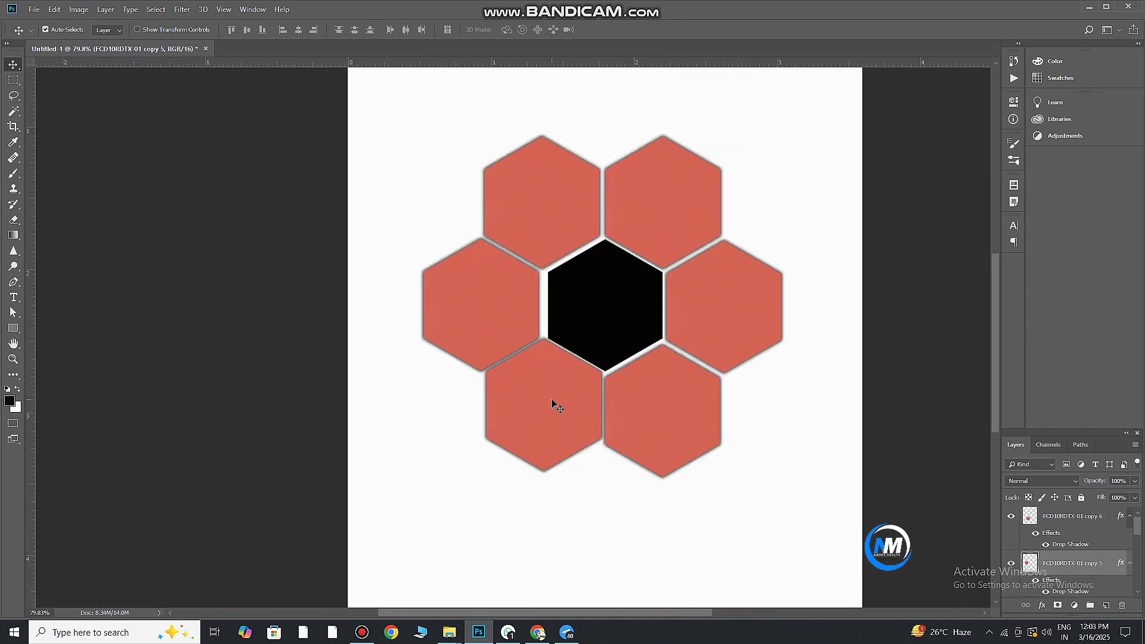
pyautogui.moveTo(686, 400); pyautogui.dragTo(691, 405)
pyautogui.moveTo(569, 411); pyautogui.dragTo(573, 417)
pyautogui.moveTo(544, 370); pyautogui.dragTo(543, 384)
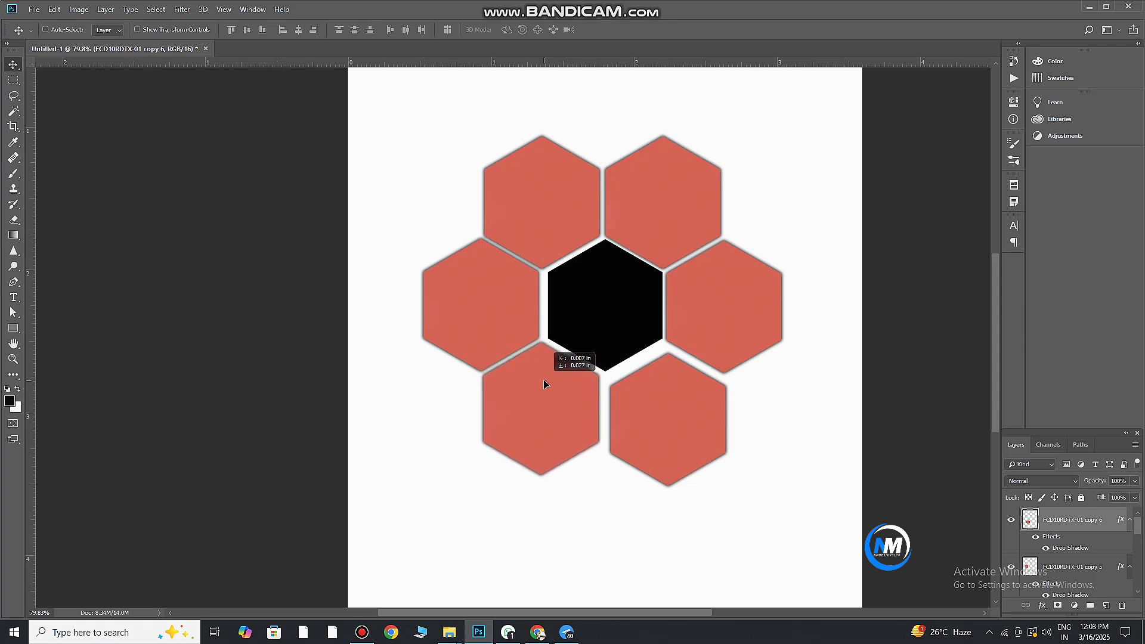
pyautogui.moveTo(682, 396); pyautogui.dragTo(681, 388)
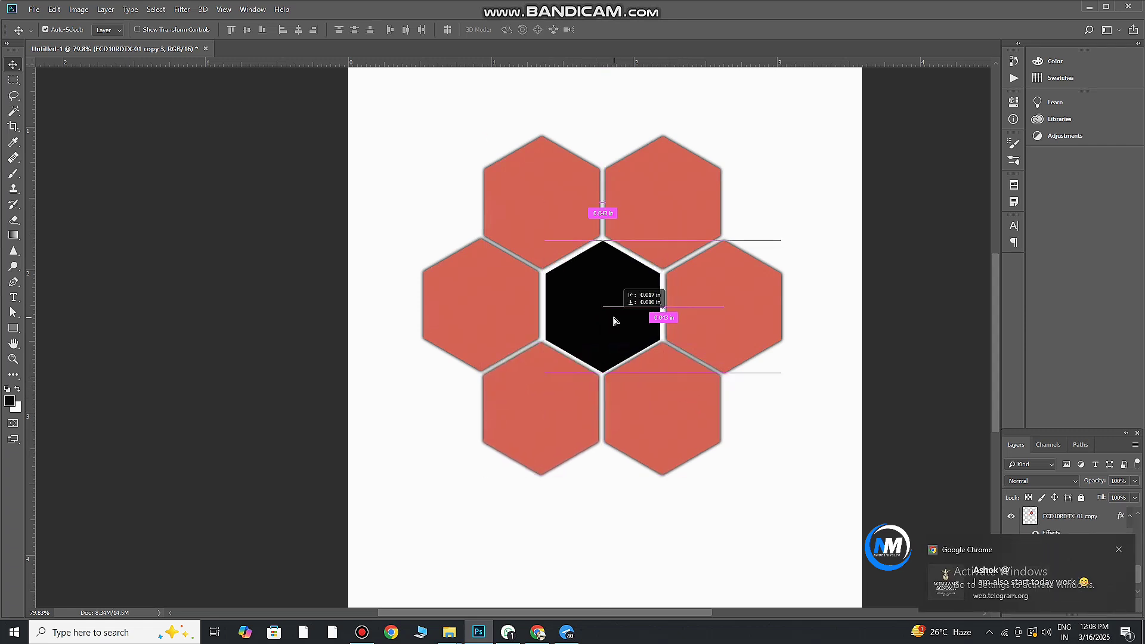
pyautogui.moveTo(613, 318); pyautogui.dragTo(612, 317)
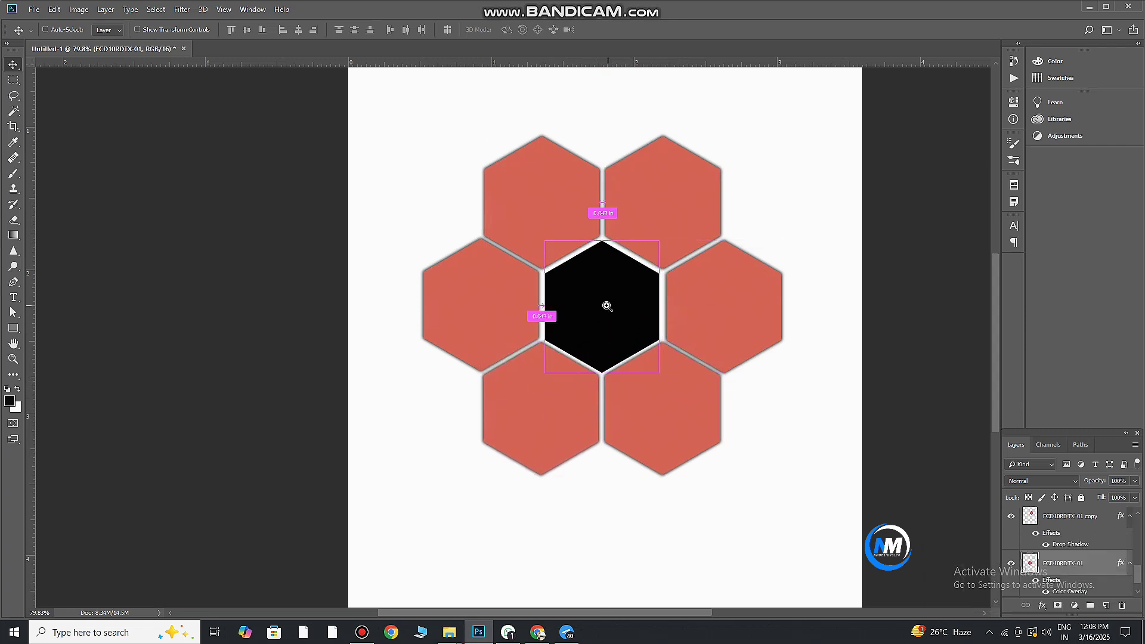
# Align the right and lower-right hexagons with their neighbours
pyautogui.scroll(2, 677, 324)
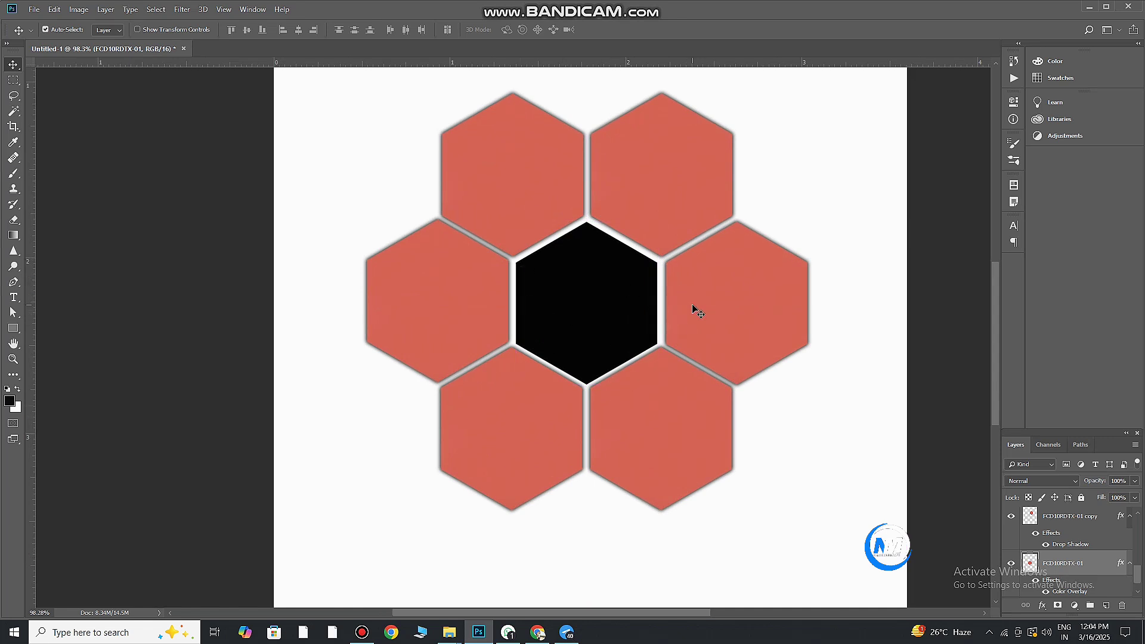
pyautogui.click(701, 310)
pyautogui.scroll(5, 705, 308)
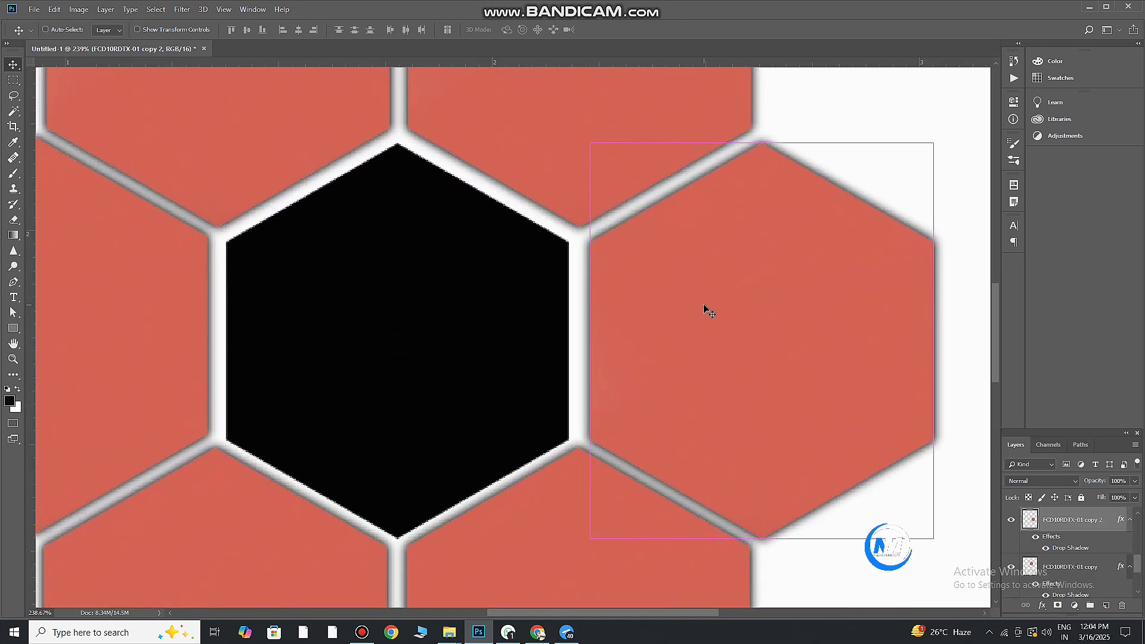
pyautogui.moveTo(703, 310); pyautogui.dragTo(660, 258)
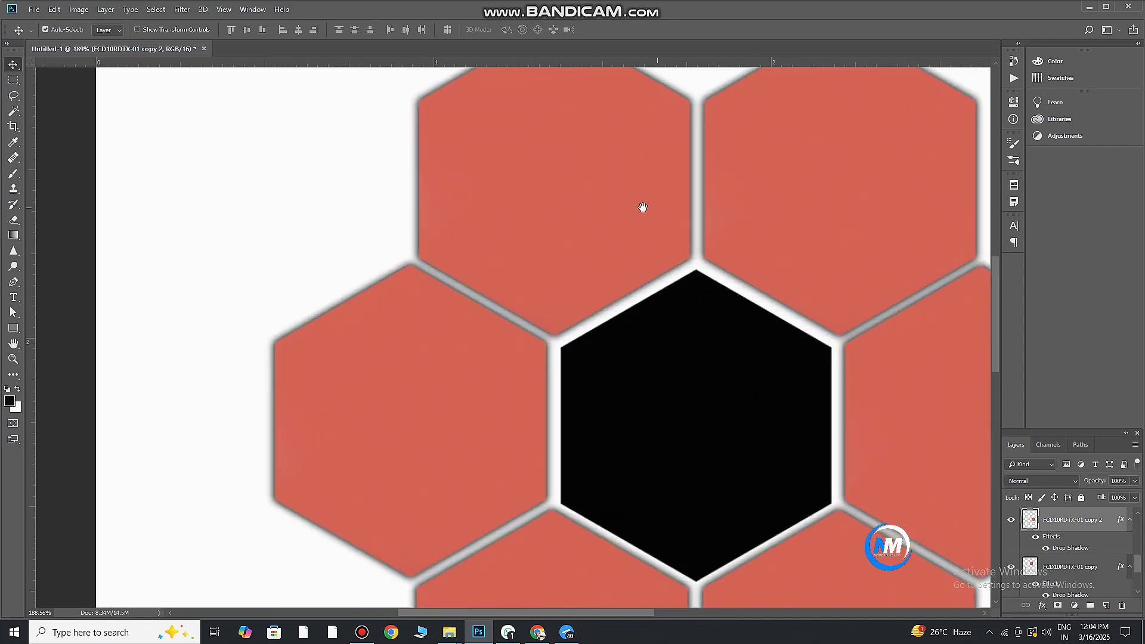
pyautogui.scroll(-3, 624, 205)
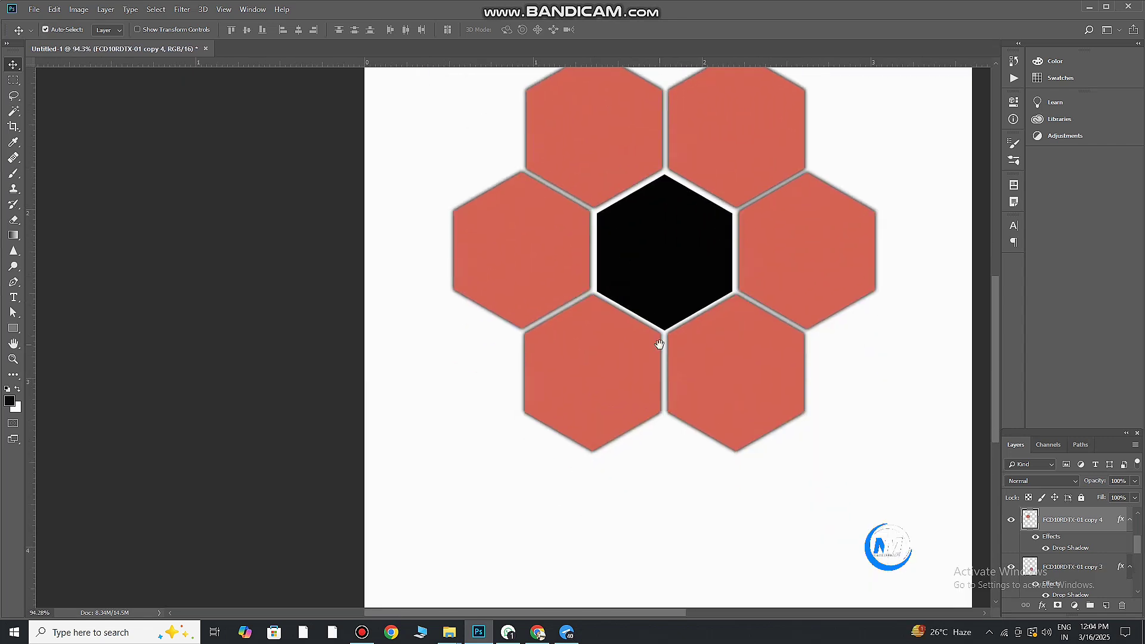
pyautogui.scroll(2, 660, 334)
pyautogui.scroll(1, 632, 327)
pyautogui.moveTo(631, 325); pyautogui.dragTo(637, 268)
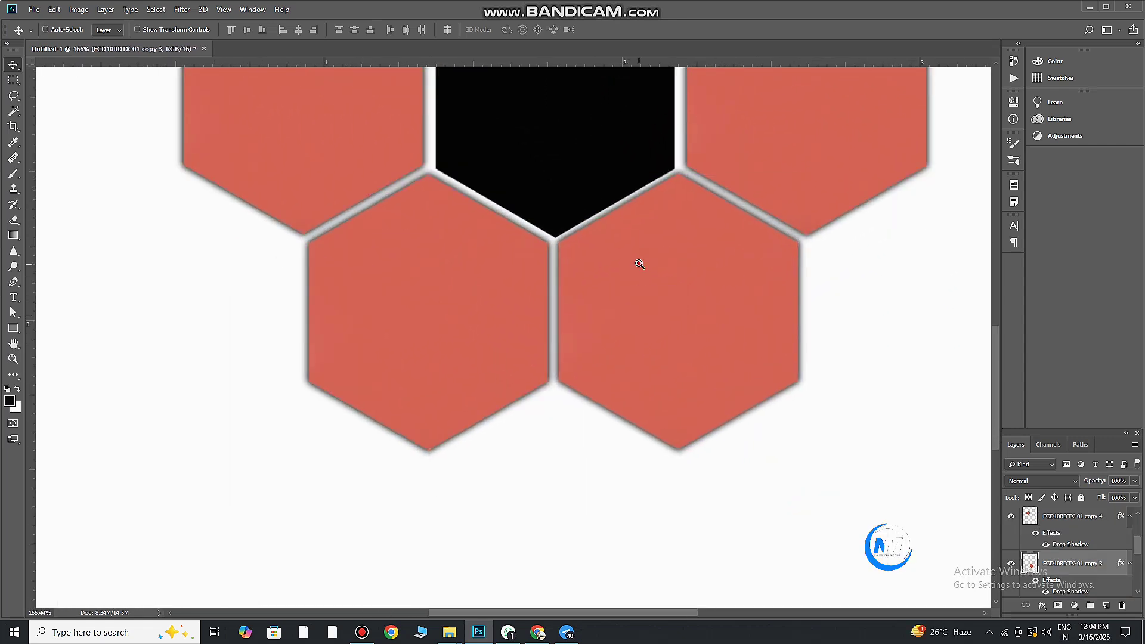
pyautogui.scroll(-3, 639, 263)
pyautogui.scroll(-2, 640, 255)
# Hide the black centre hexagon layer
pyautogui.click(521, 338)
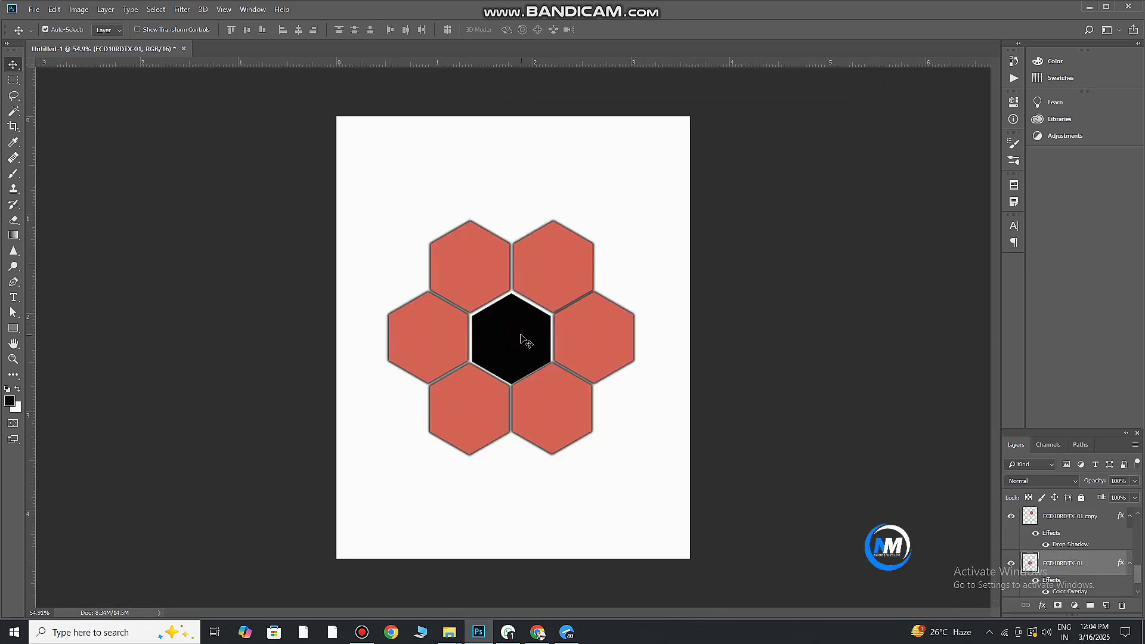
pyautogui.click(1009, 565)
pyautogui.scroll(-1, 542, 328)
pyautogui.click(532, 351)
pyautogui.scroll(-1, 532, 351)
pyautogui.click(422, 247)
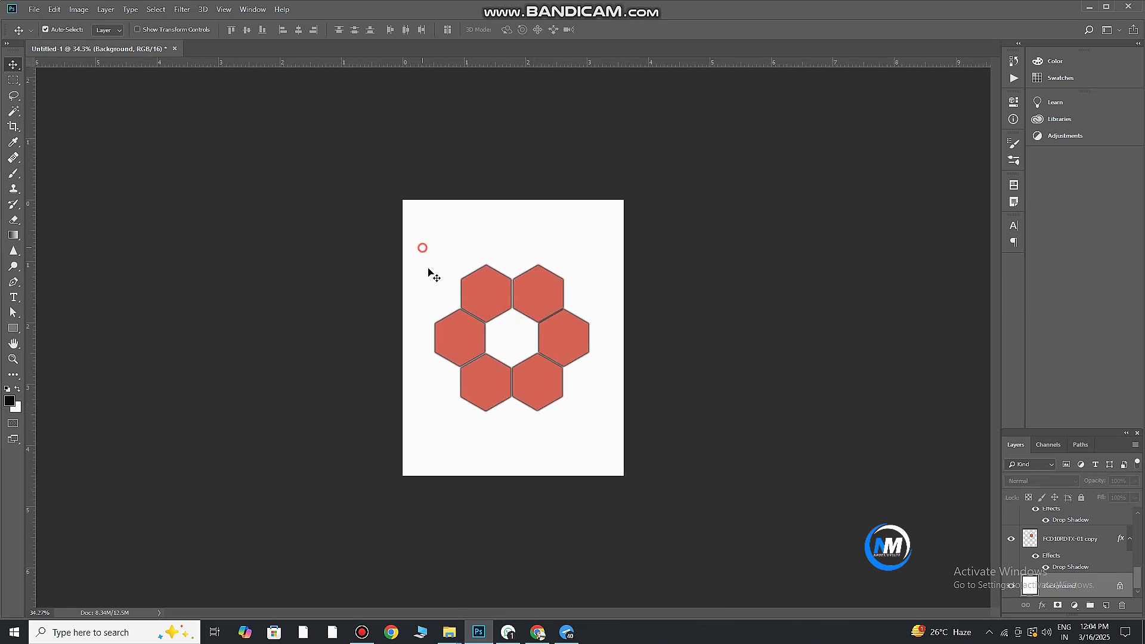
pyautogui.scroll(2, 532, 302)
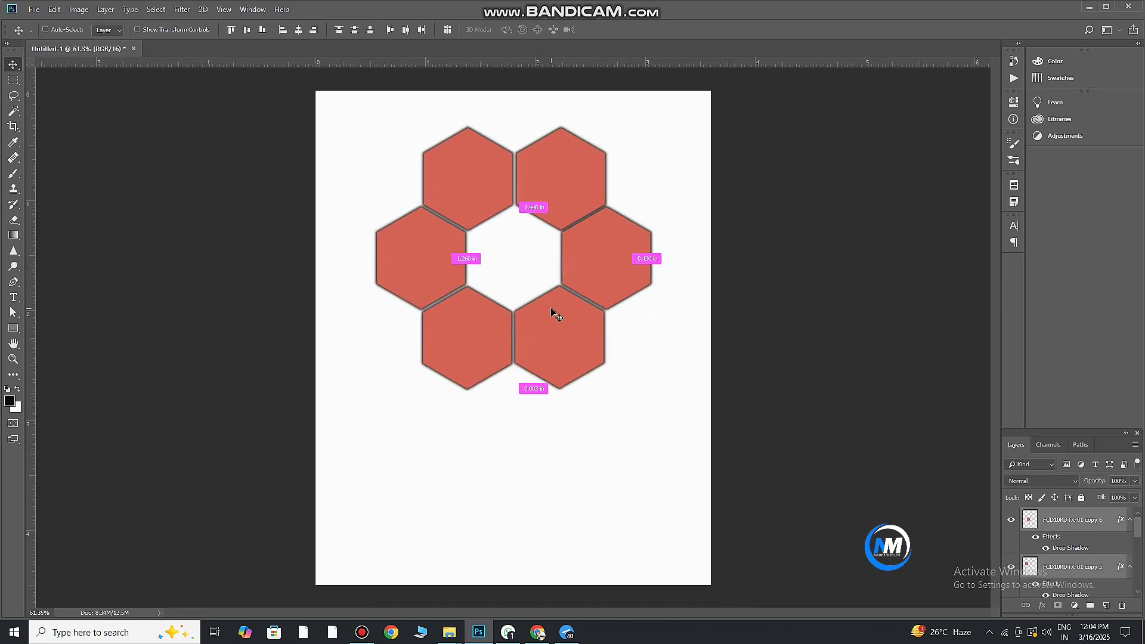
# Enlarge the hexagon ring to about 124% and drag the first saree photo in from Downloads
pyautogui.hotkey('ctrl', 't')
pyautogui.moveTo(652, 388); pyautogui.dragTo(686, 427)
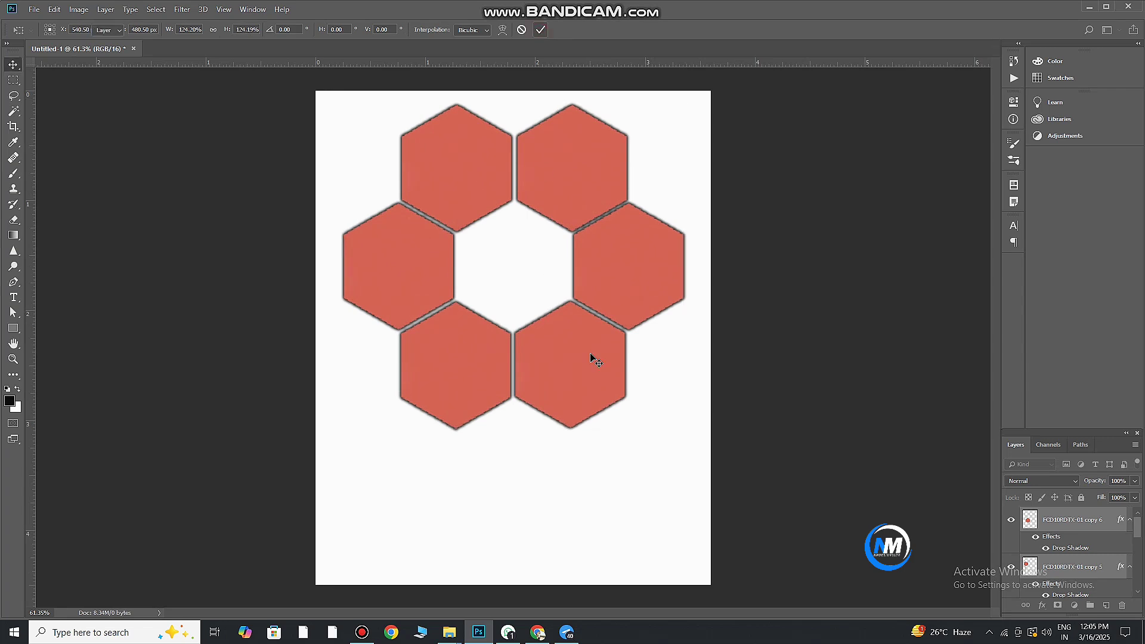
pyautogui.press('Return')
pyautogui.click(449, 632)
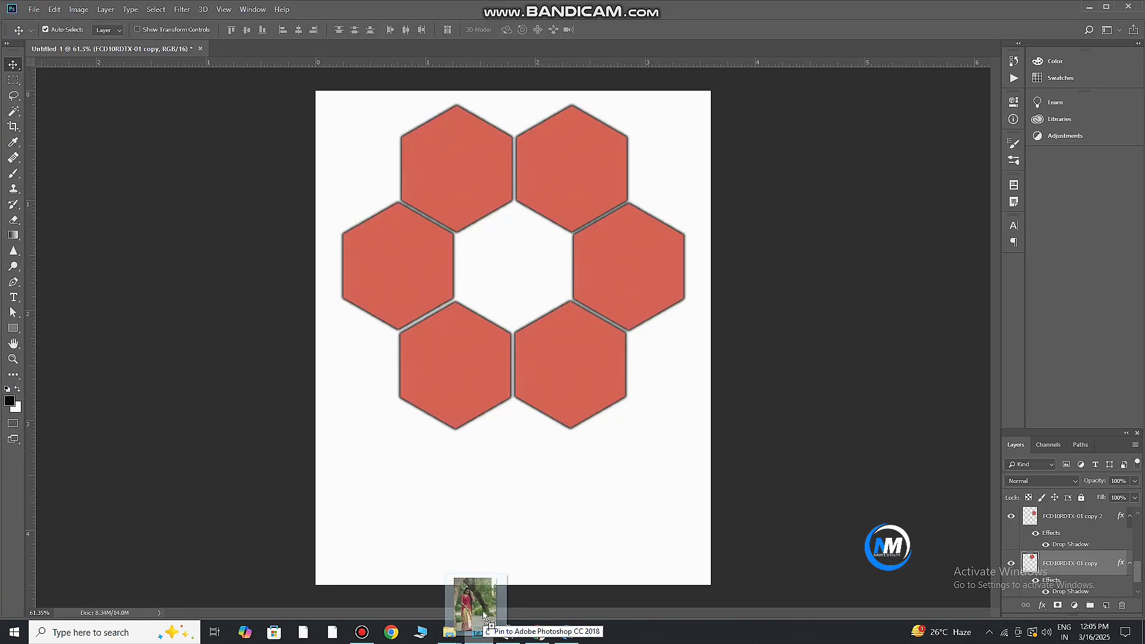
pyautogui.moveTo(317, 164); pyautogui.dragTo(840, 537)
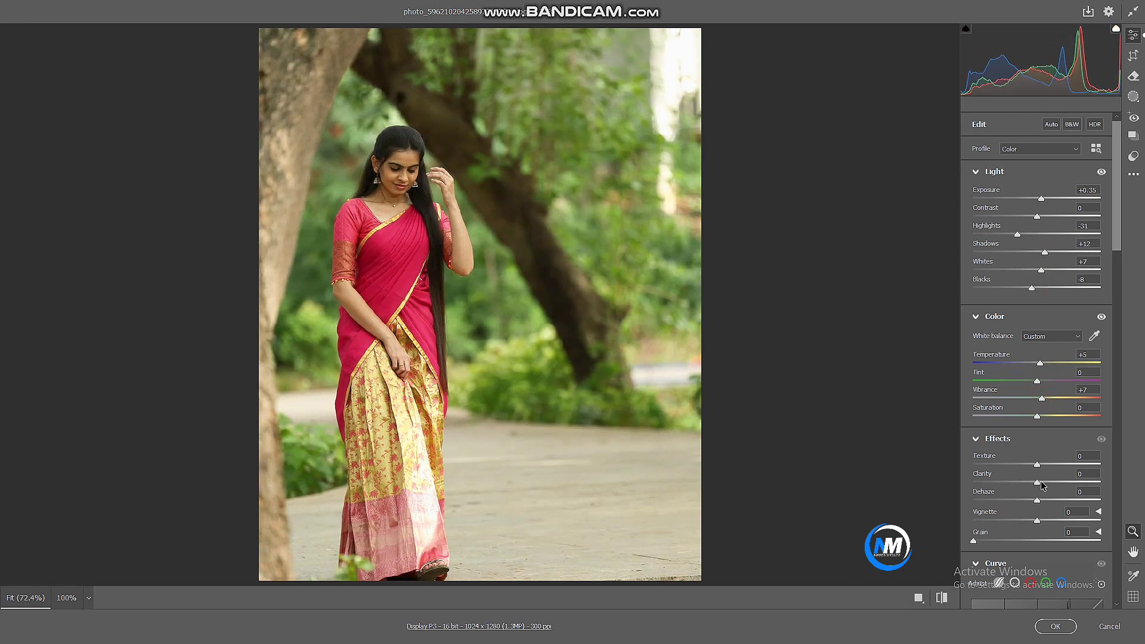
# Accept the first photo's Camera Raw edits and clip it into the top-right hexagon
pyautogui.scroll(-4, 1028, 467)
pyautogui.scroll(-5, 1044, 525)
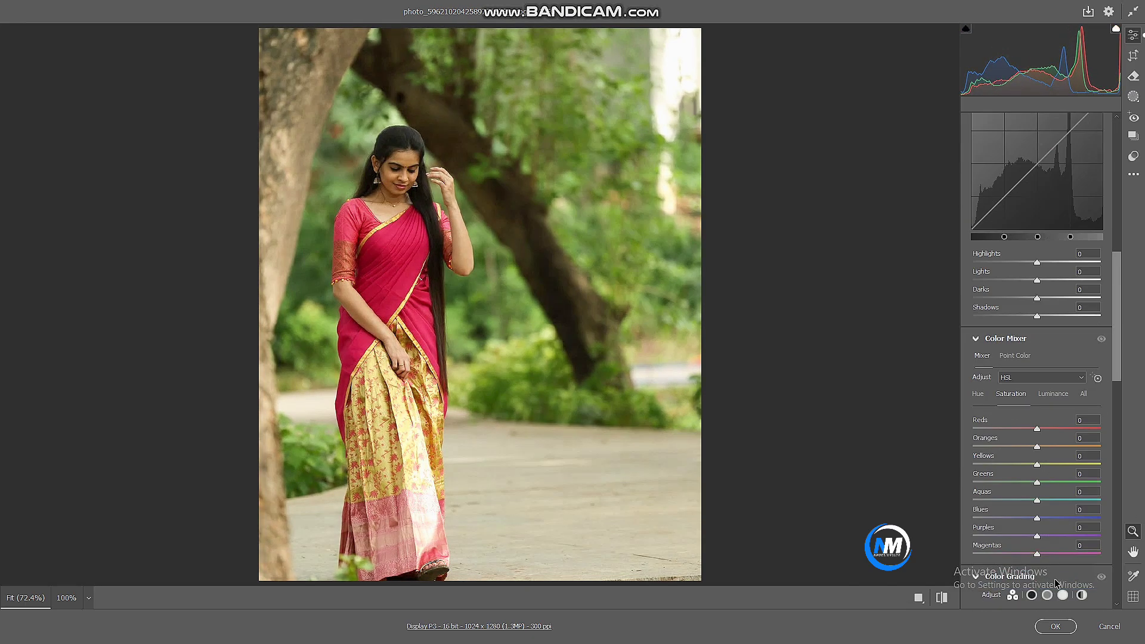
pyautogui.click(1055, 626)
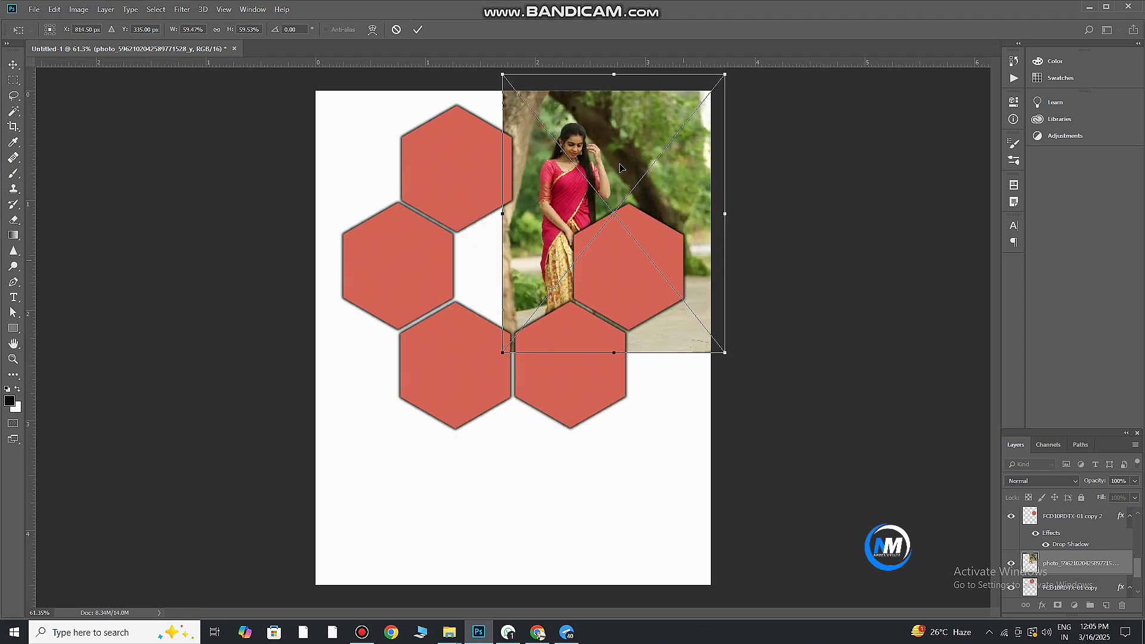
pyautogui.click(418, 30)
pyautogui.keyDown('alt'); pyautogui.click(1091, 530); pyautogui.keyUp('alt')
pyautogui.moveTo(608, 255); pyautogui.dragTo(624, 229)
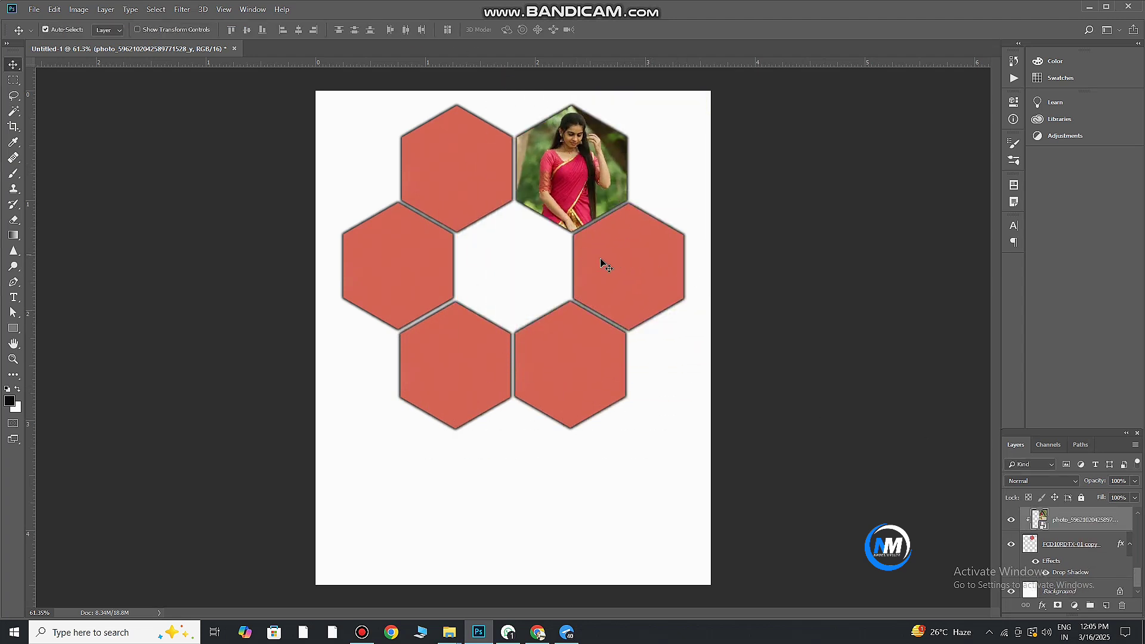
# Bring in the second saree photo and adjust exposure, highlights, blacks, temperature, texture and clarity
pyautogui.keyDown('alt'); pyautogui.click(599, 259); pyautogui.keyUp('alt')
pyautogui.click(449, 632)
pyautogui.moveTo(356, 153)
pyautogui.mouseDown()
pyautogui.moveTo(641, 348)
pyautogui.moveTo(619, 299)
pyautogui.mouseUp()
pyautogui.click(1043, 199)
pyautogui.click(1036, 235)
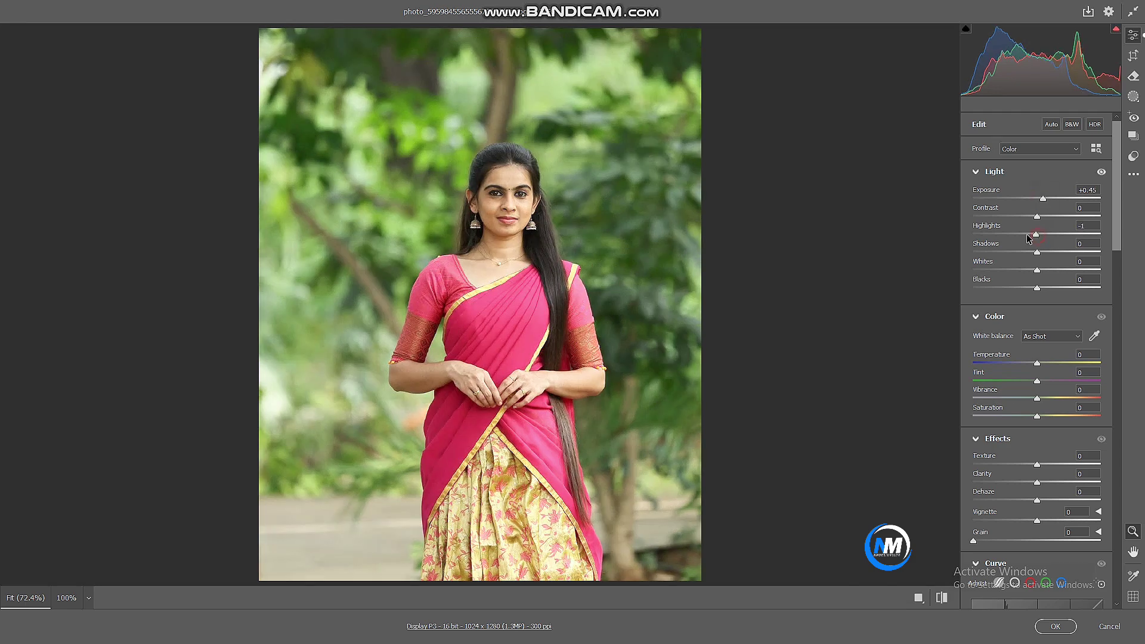
pyautogui.click(1029, 288)
pyautogui.click(1039, 363)
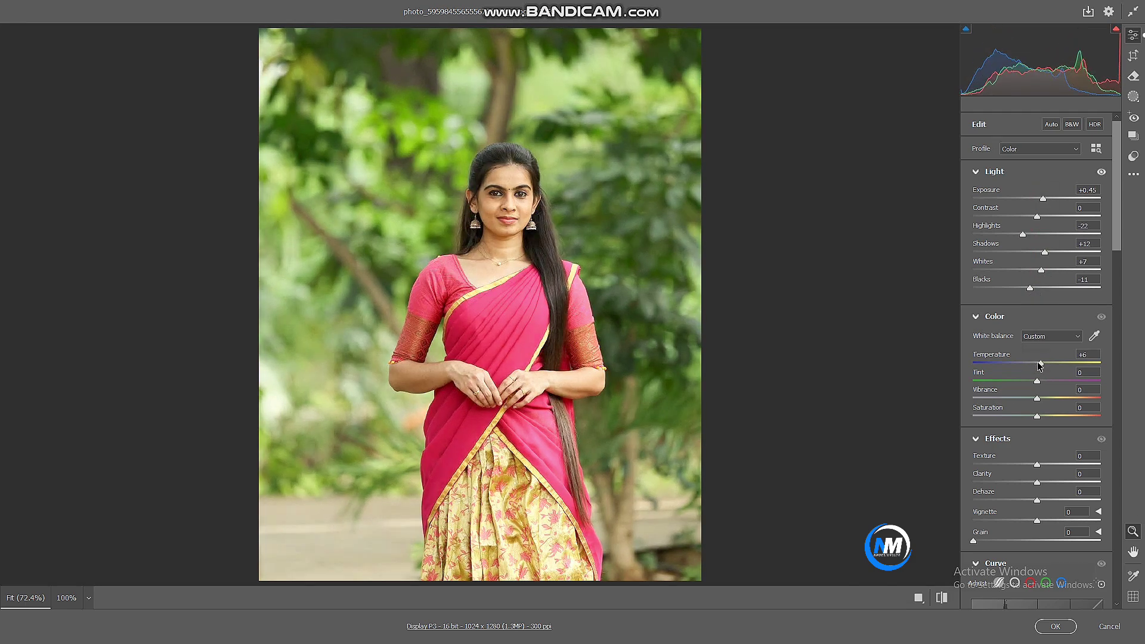
pyautogui.click(1028, 464)
pyautogui.click(1042, 482)
pyautogui.click(1056, 626)
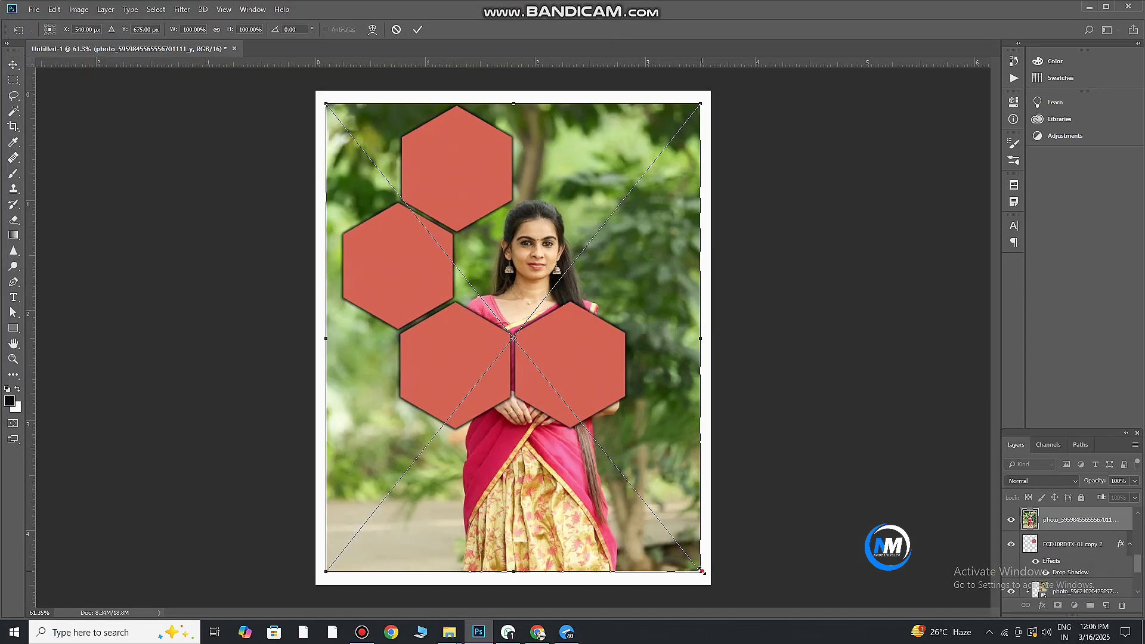
# Scale the second photo, clip it into the right hexagon, then bring in a third photo
pyautogui.moveTo(703, 572); pyautogui.dragTo(738, 459)
pyautogui.press('Return')
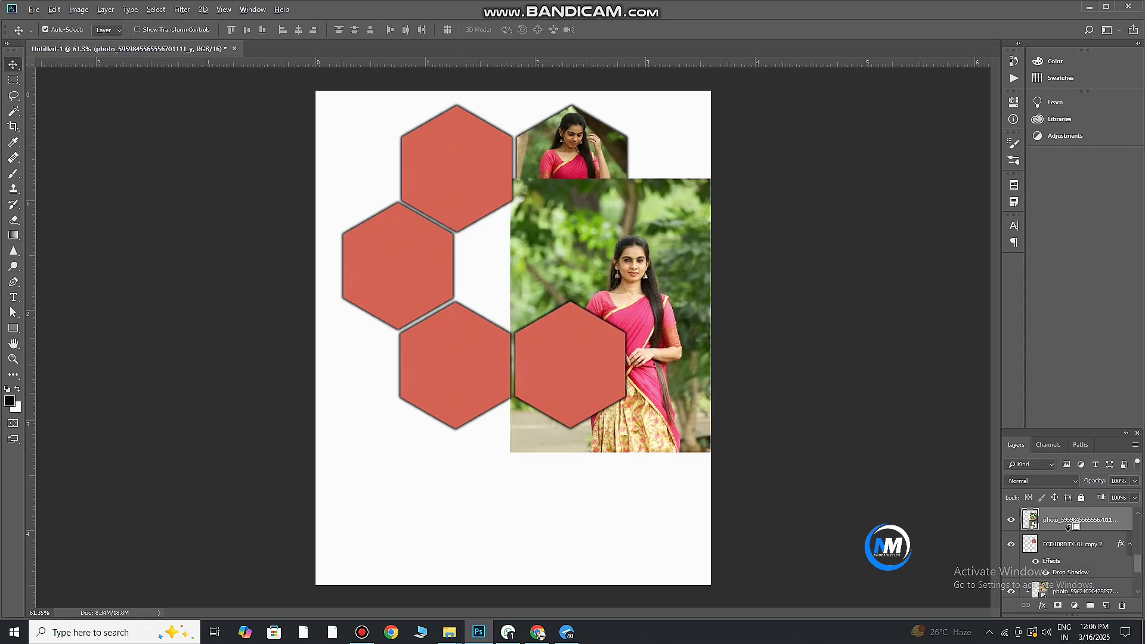
pyautogui.hotkey('ctrl', 'alt', 'g')
pyautogui.moveTo(632, 268); pyautogui.dragTo(629, 263)
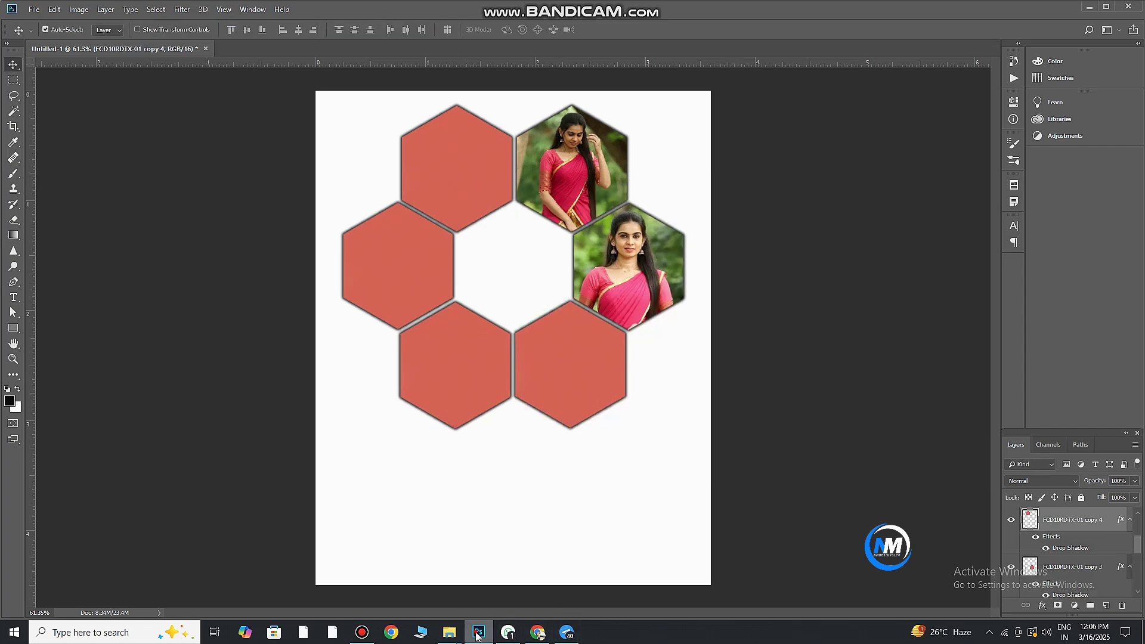
pyautogui.click(449, 631)
pyautogui.moveTo(356, 154); pyautogui.dragTo(612, 451)
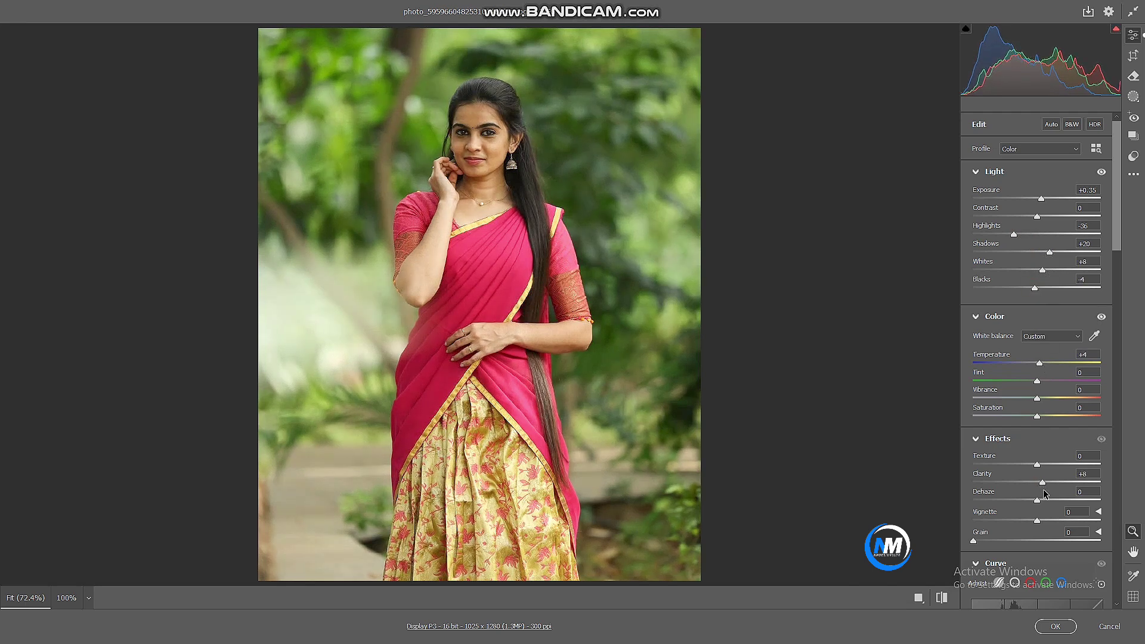
# Scale the third photo over the top-left hexagon and clip it inside
pyautogui.click(1056, 626)
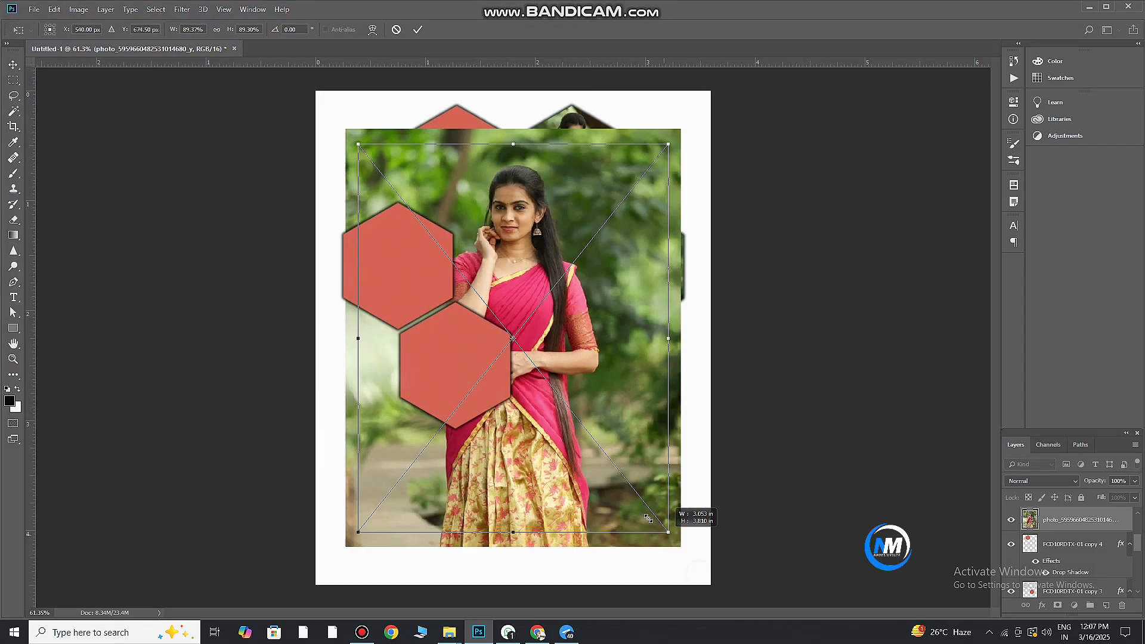
pyautogui.moveTo(497, 143); pyautogui.dragTo(535, 256)
pyautogui.click(417, 29)
pyautogui.hotkey('ctrl', 'alt', 'g')
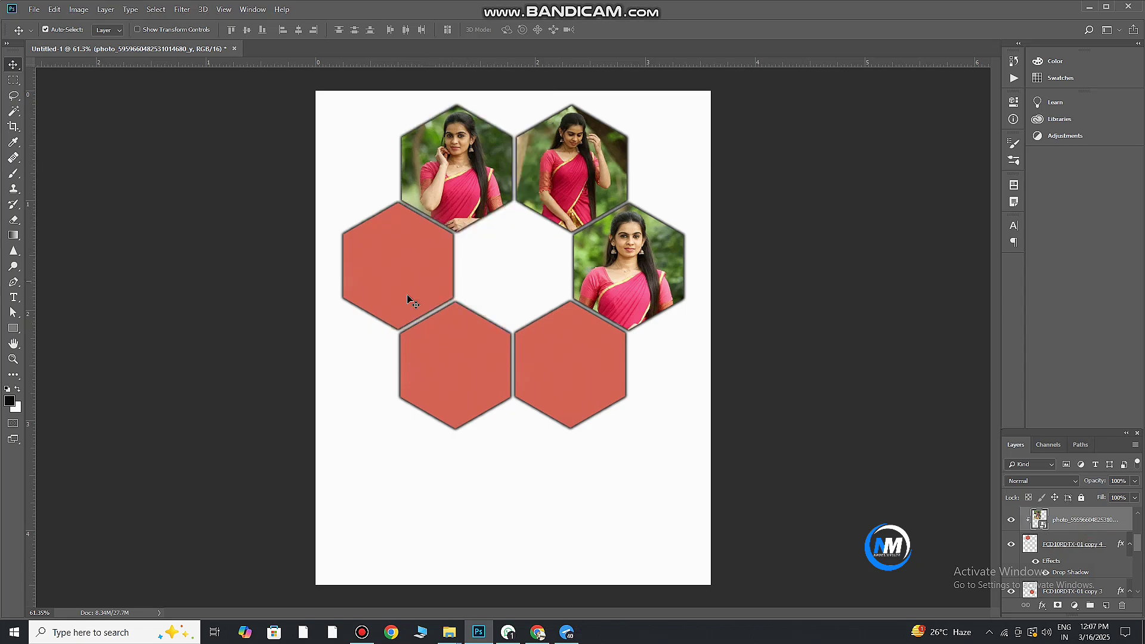
# Brighten the fourth saree photo and clip it into the left hexagon
pyautogui.click(409, 301)
pyautogui.click(449, 632)
pyautogui.moveTo(430, 143); pyautogui.dragTo(437, 395)
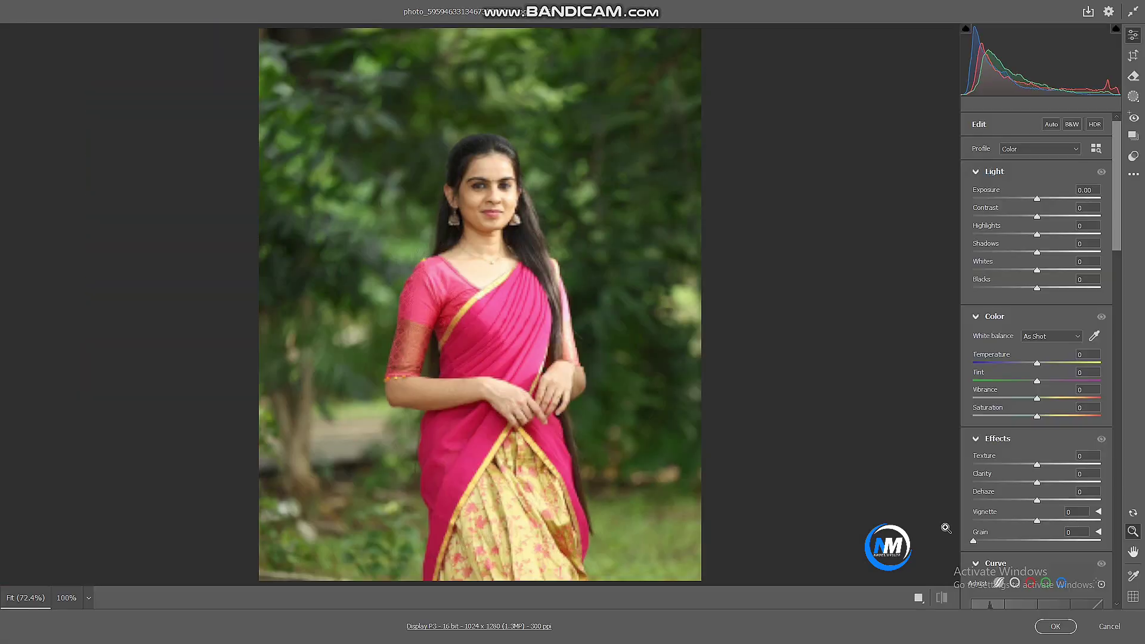
pyautogui.moveTo(1037, 198); pyautogui.dragTo(1024, 238)
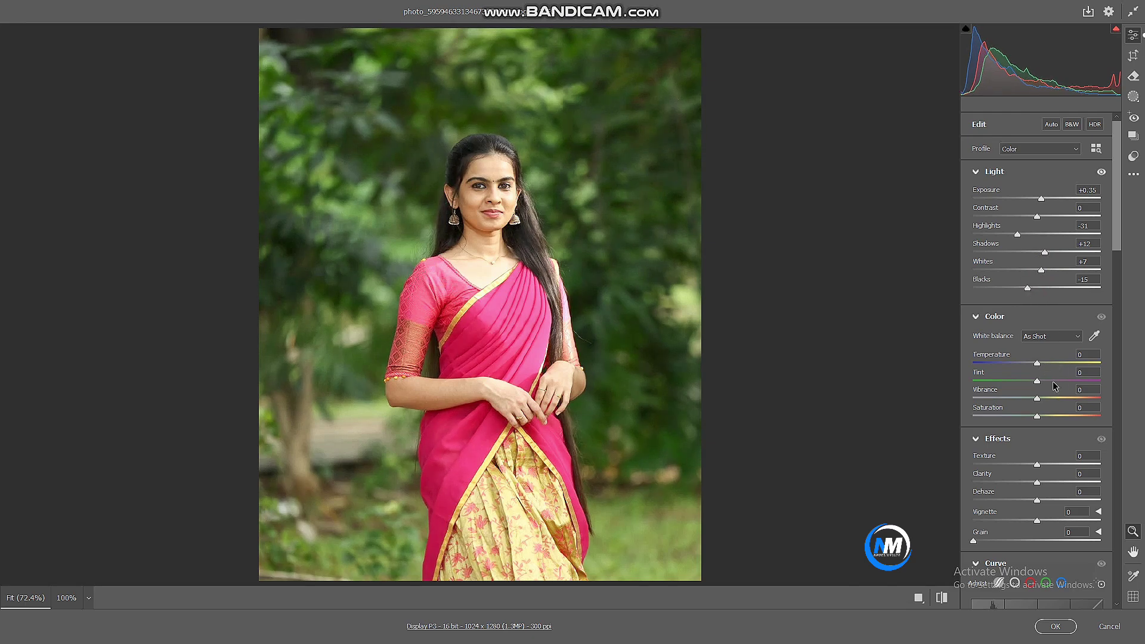
pyautogui.click(1055, 626)
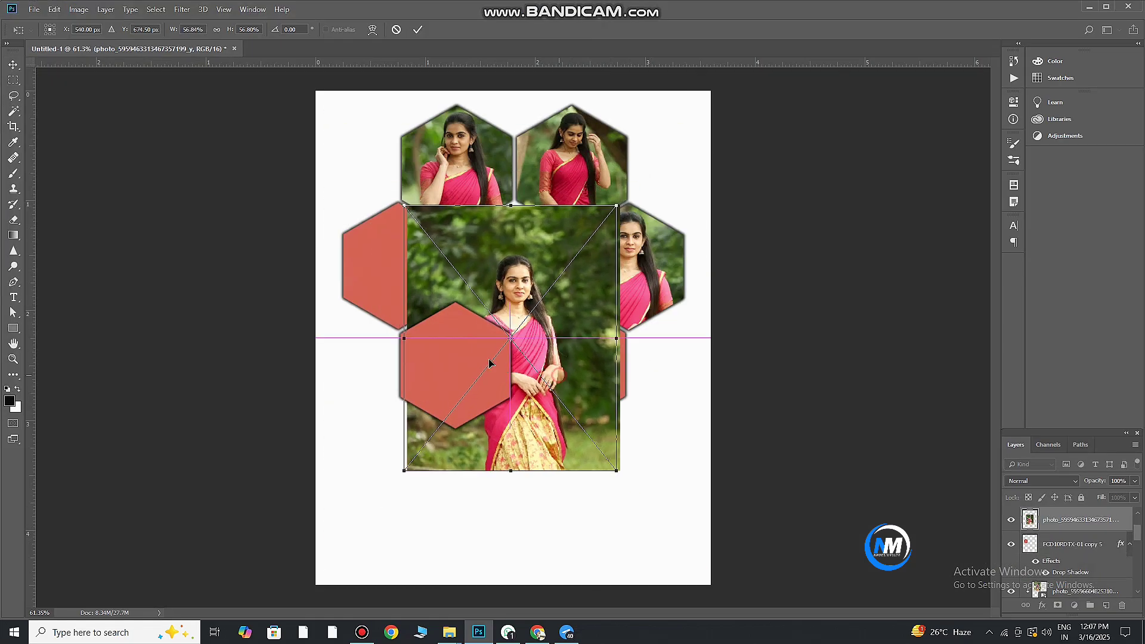
pyautogui.moveTo(489, 362); pyautogui.dragTo(391, 316)
pyautogui.moveTo(506, 424); pyautogui.dragTo(491, 402)
pyautogui.press('Return')
pyautogui.hotkey('ctrl', 'alt', 'g')
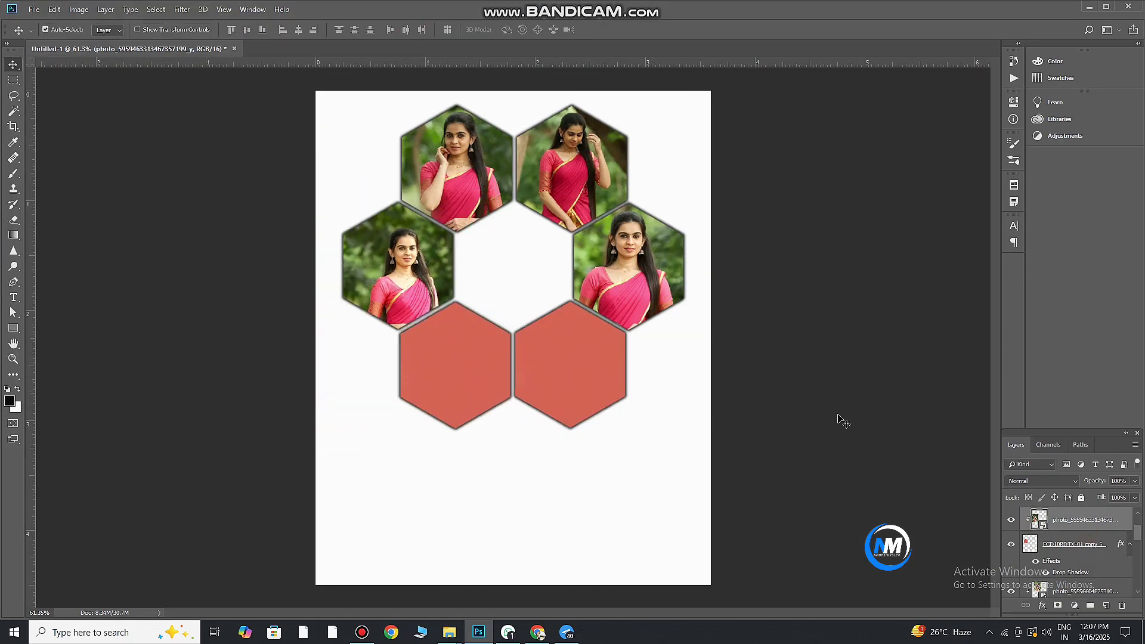
pyautogui.moveTo(413, 267); pyautogui.dragTo(409, 249)
# Rescale and re-centre the photos in the top-left and right hexagons
pyautogui.hotkey('ctrl', 't')
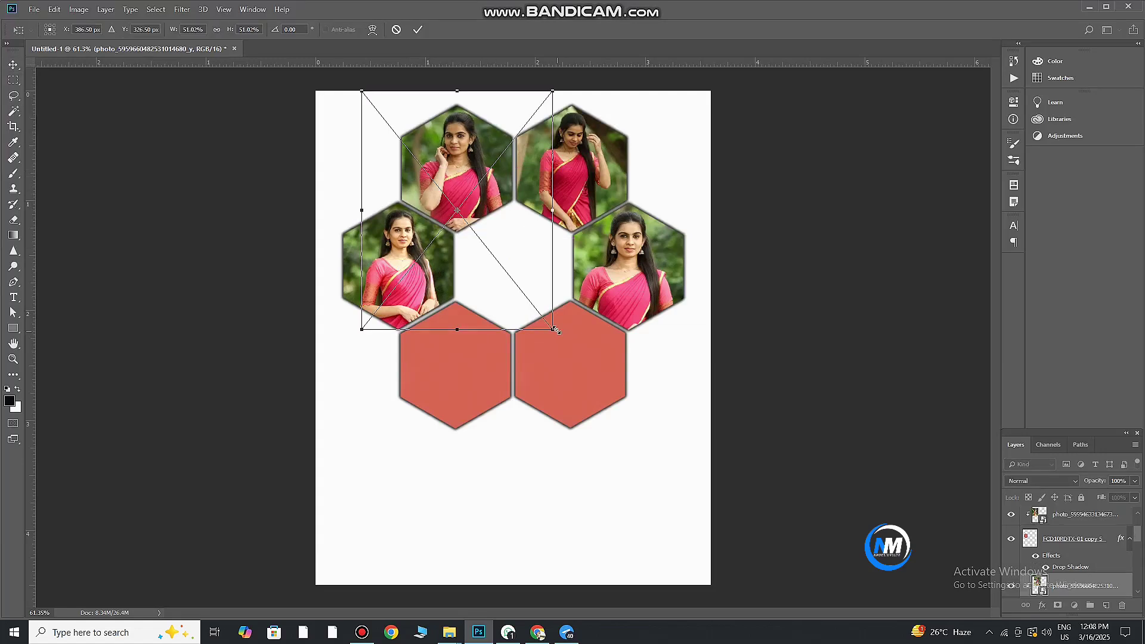
pyautogui.moveTo(549, 322); pyautogui.dragTo(537, 321)
pyautogui.click(416, 32)
pyautogui.moveTo(468, 158); pyautogui.dragTo(469, 150)
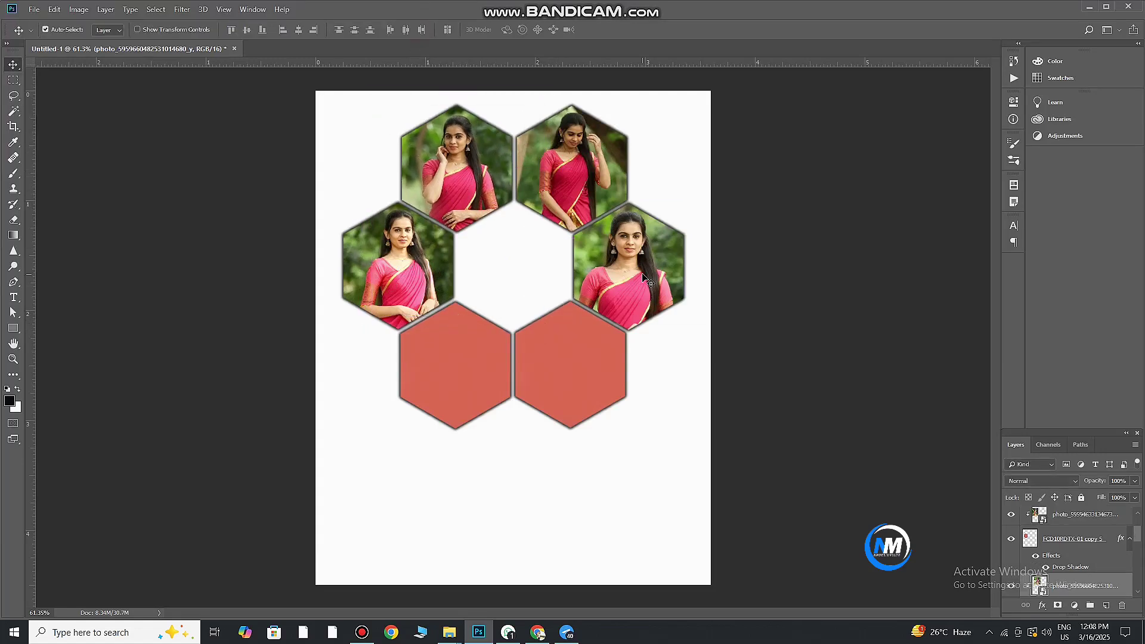
pyautogui.hotkey('ctrl', 't')
pyautogui.moveTo(691, 370); pyautogui.dragTo(703, 357)
pyautogui.click(418, 29)
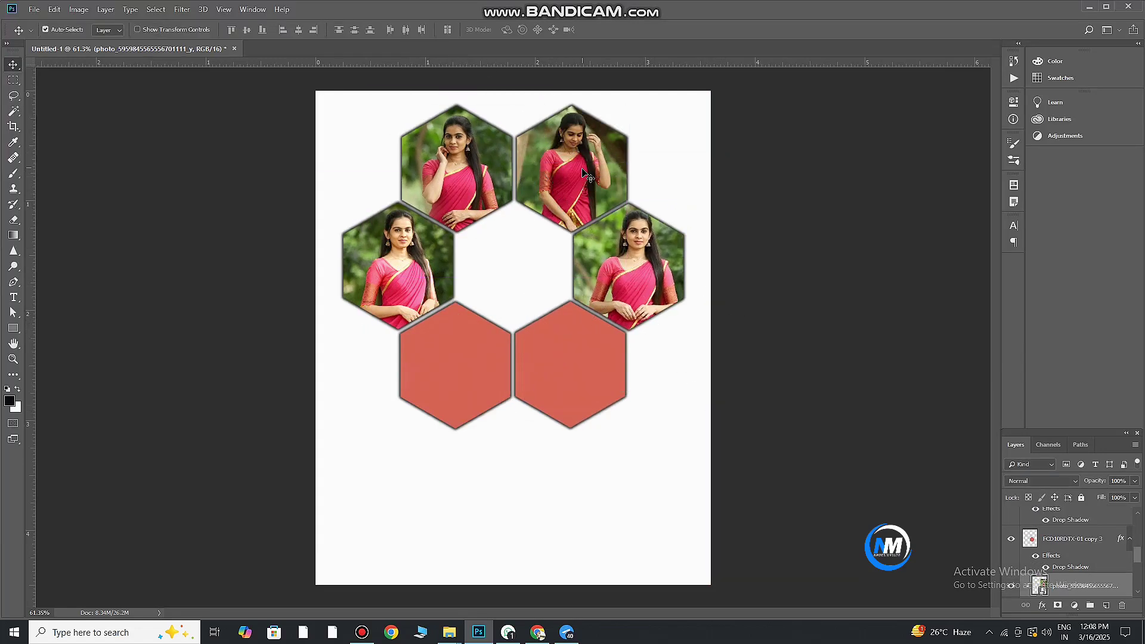
# Place another saree photo into the collage and brighten its exposure in Camera Raw
pyautogui.click(449, 632)
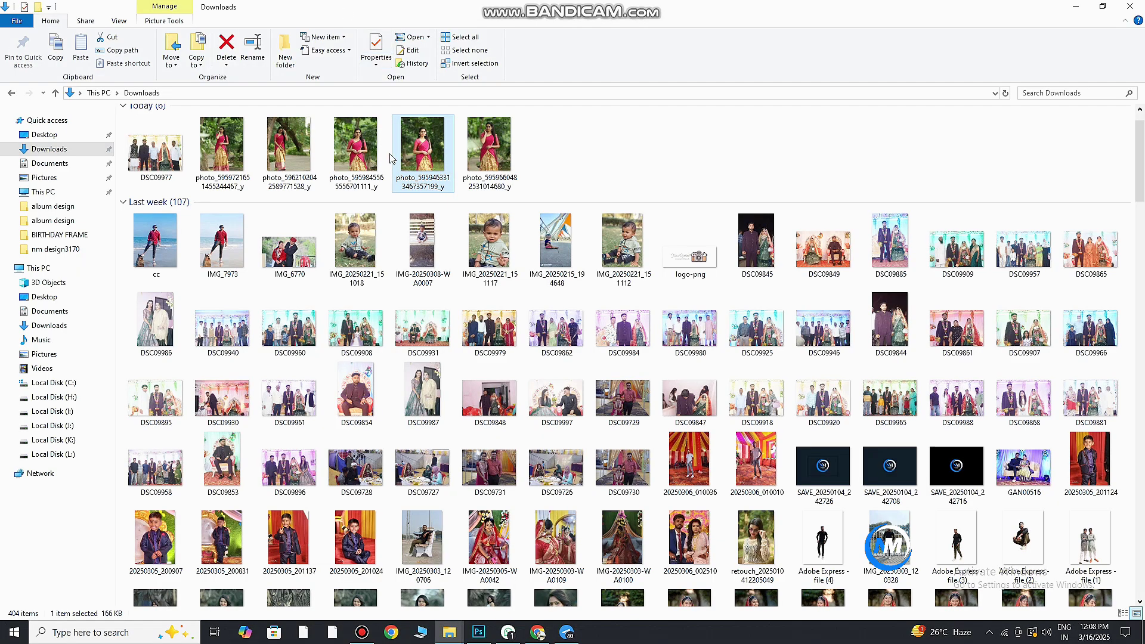
pyautogui.click(449, 632)
pyautogui.moveTo(222, 144); pyautogui.dragTo(491, 539)
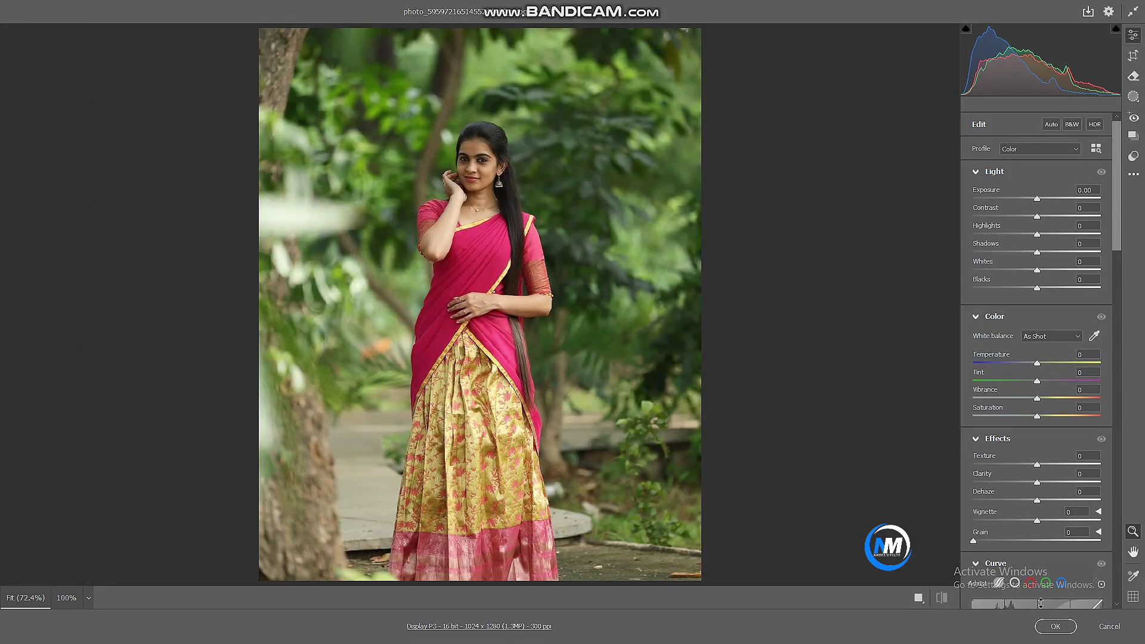
pyautogui.moveTo(1037, 198); pyautogui.dragTo(1041, 198)
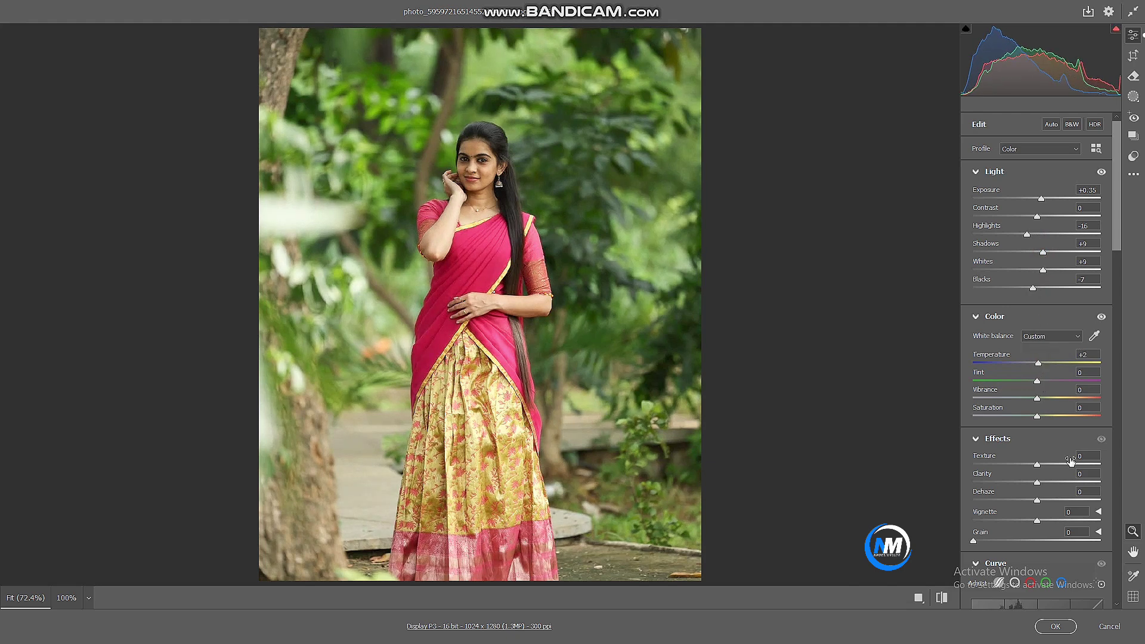
pyautogui.click(1054, 626)
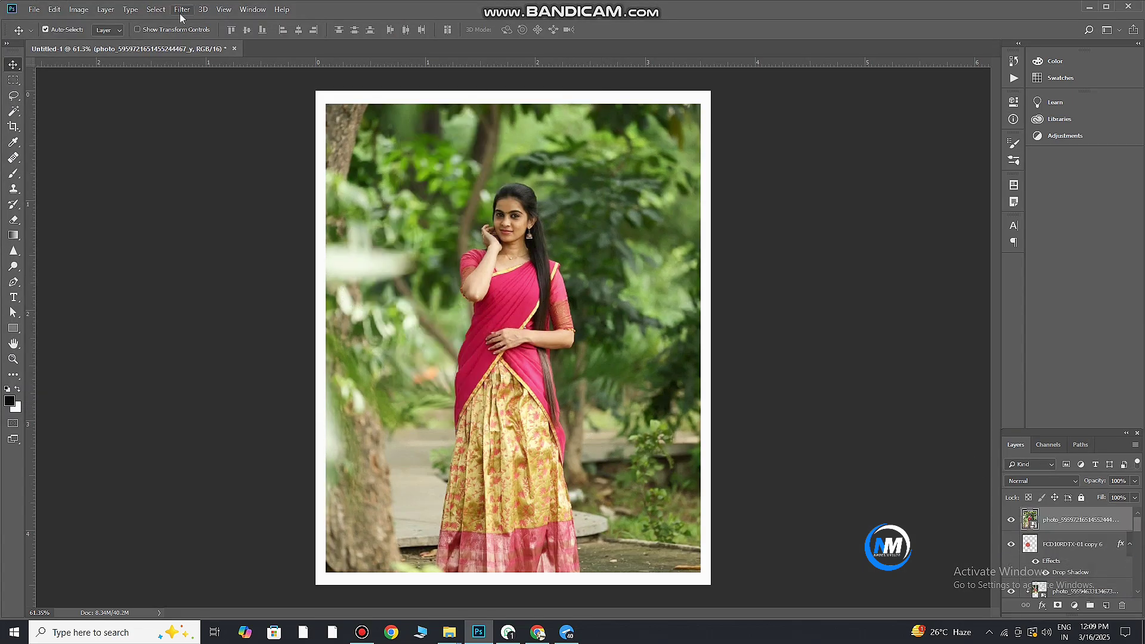
# Select the woman with Select Subject, copy her to a new layer, and hide the photo layer
pyautogui.click(156, 9)
pyautogui.click(170, 150)
pyautogui.scroll(5, 491, 214)
pyautogui.press('w')
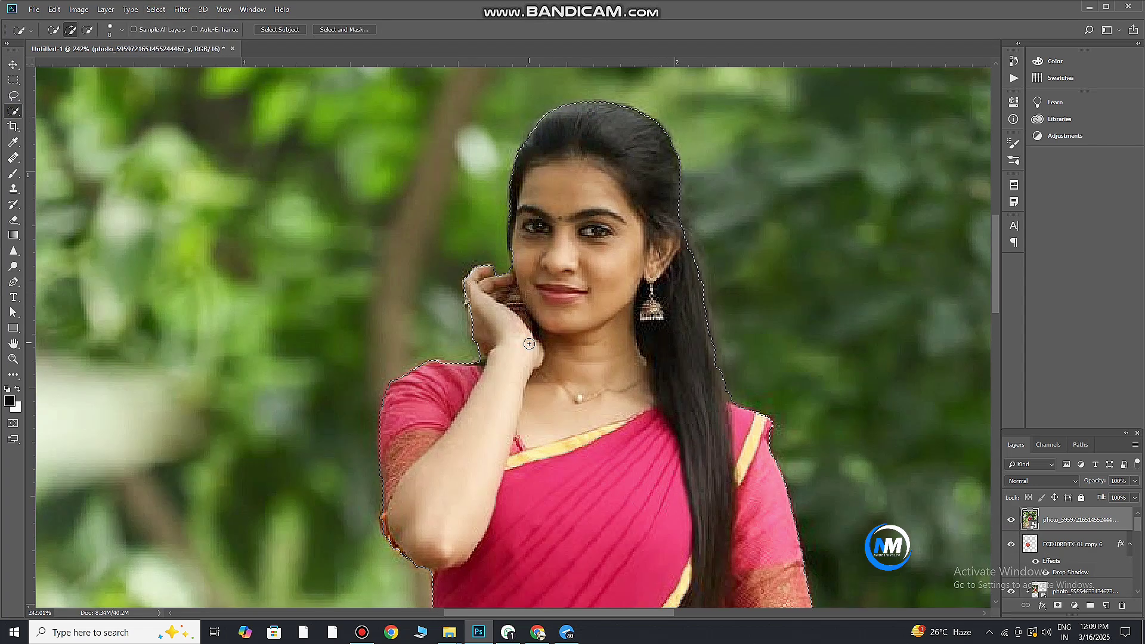
pyautogui.hotkey('ctrl', 'j')
pyautogui.scroll(-5, 576, 192)
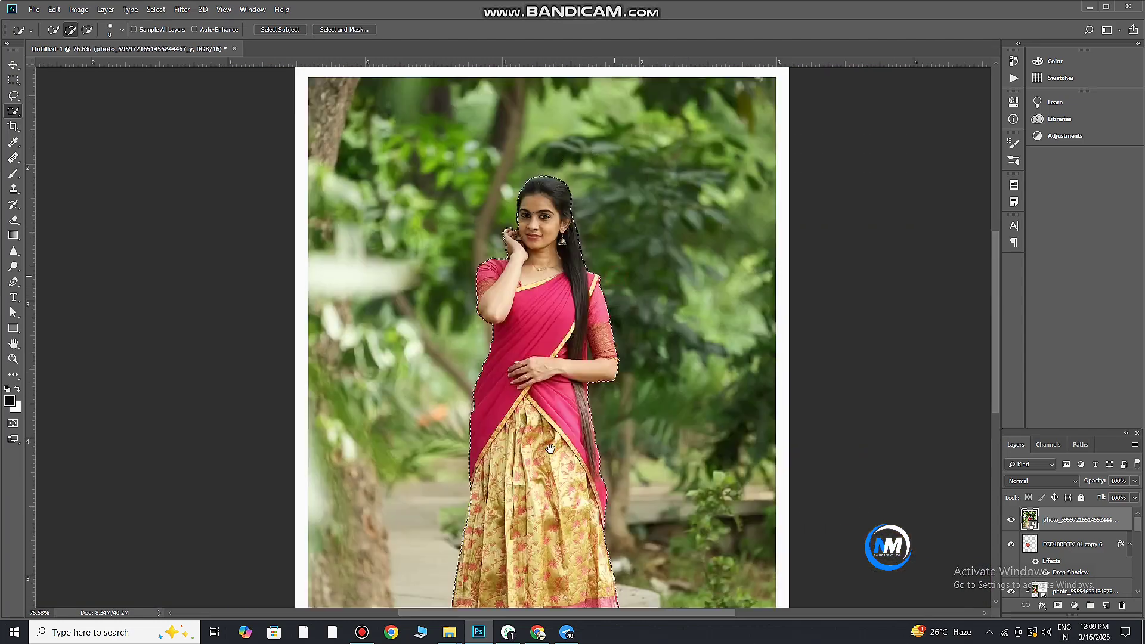
pyautogui.click(1010, 543)
pyautogui.scroll(-3, 513, 334)
# Enlarge and centre the cut-out woman, then begin raising her exposure in Camera Raw
pyautogui.hotkey('ctrl', 't')
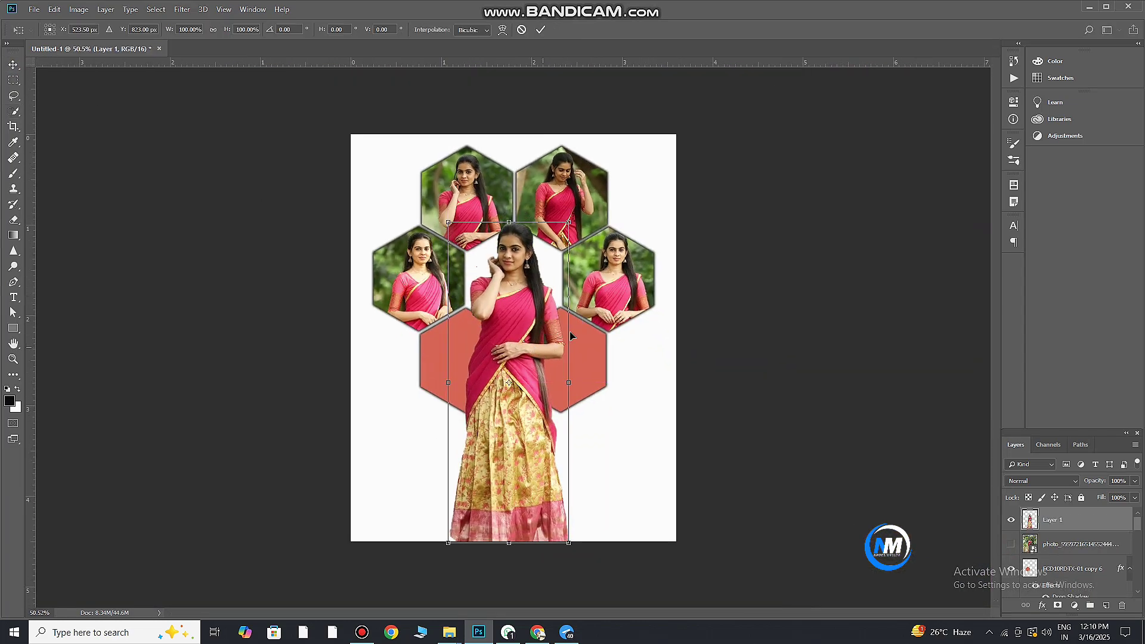
pyautogui.moveTo(571, 223)
pyautogui.mouseDown()
pyautogui.moveTo(557, 250)
pyautogui.moveTo(563, 235)
pyautogui.mouseUp()
pyautogui.moveTo(540, 363); pyautogui.dragTo(538, 377)
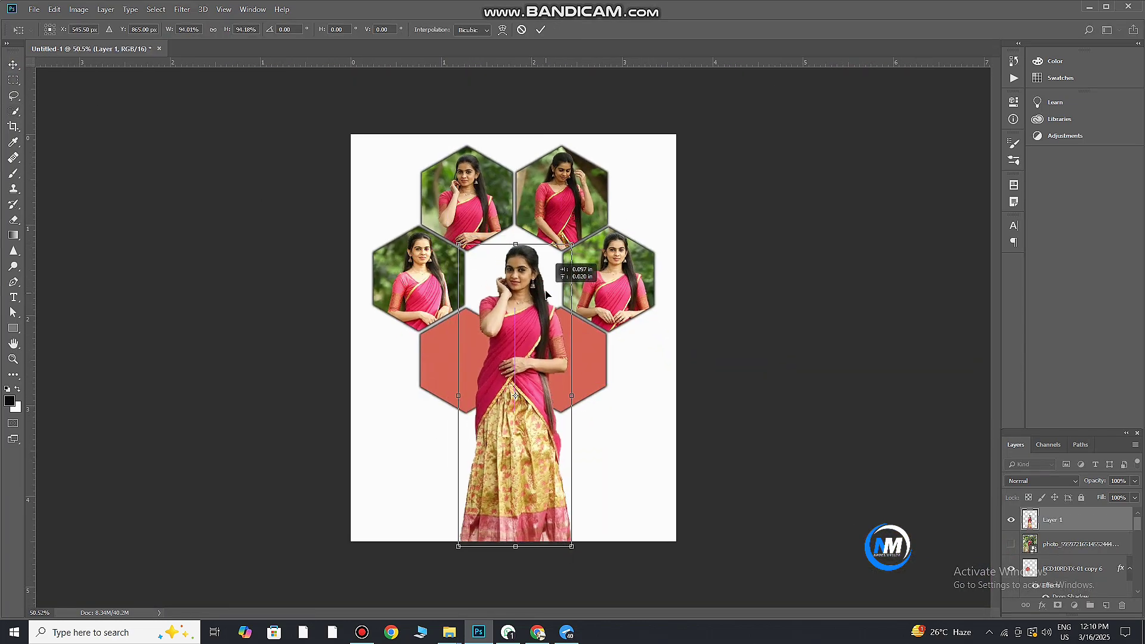
pyautogui.moveTo(564, 249); pyautogui.dragTo(573, 242)
pyautogui.click(540, 29)
pyautogui.scroll(5, 593, 294)
pyautogui.scroll(-3, 593, 294)
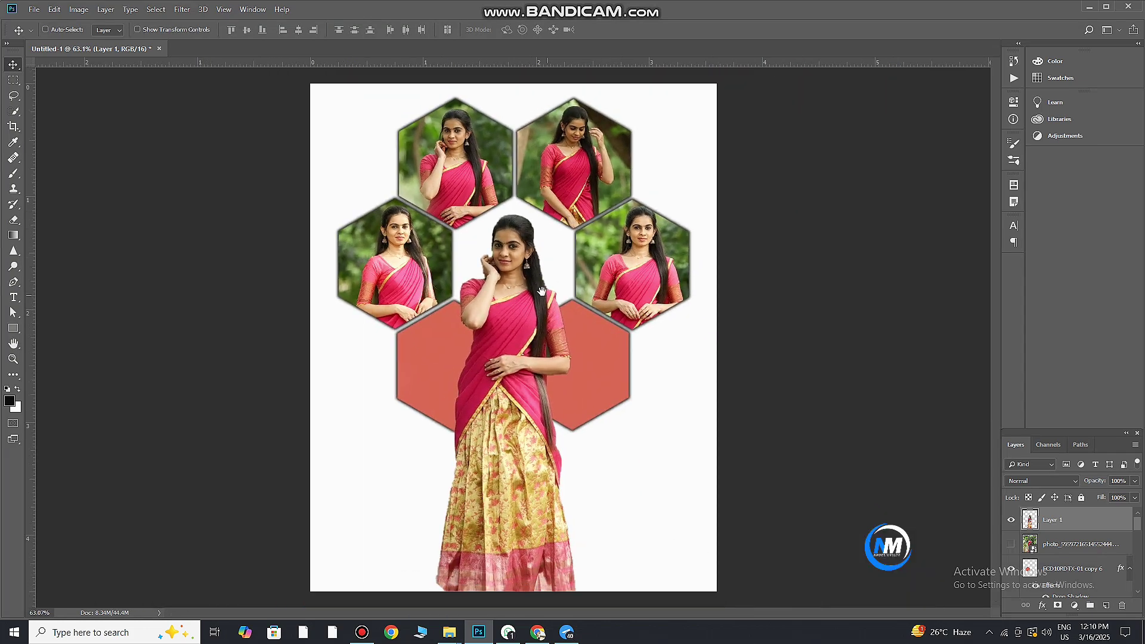
pyautogui.hotkey('ctrl', 'shift', 'a')
pyautogui.moveTo(1038, 202); pyautogui.dragTo(1044, 205)
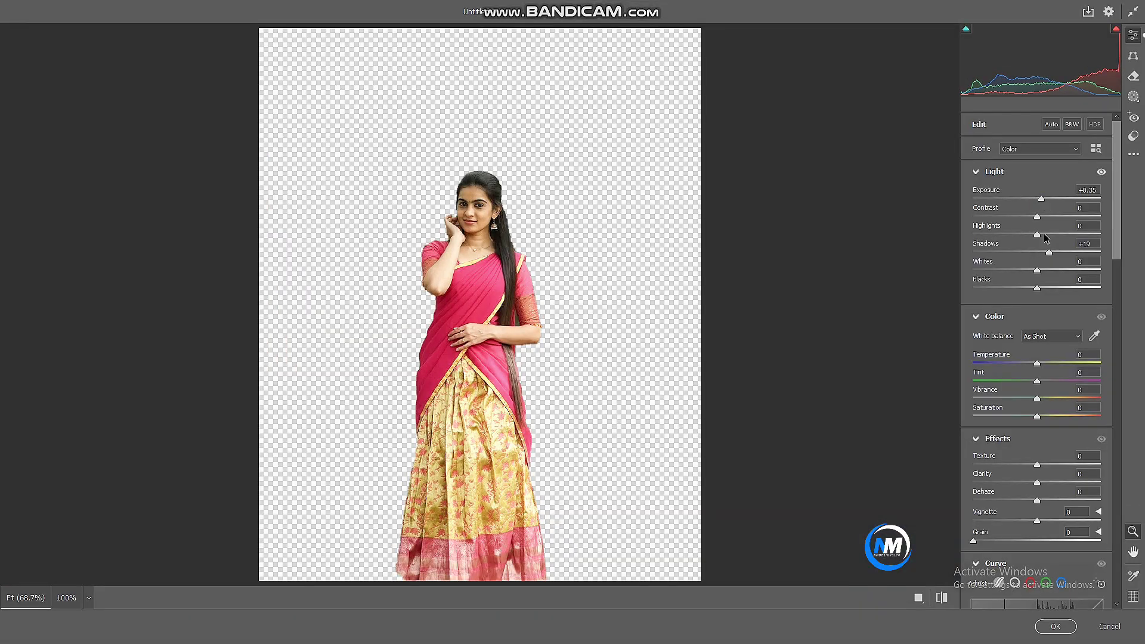
# Apply the Camera Raw Filter at Exposure +0.35 to the cut-out woman on Layer 1
pyautogui.click(1056, 626)
pyautogui.scroll(4, 572, 145)
pyautogui.scroll(-3, 572, 145)
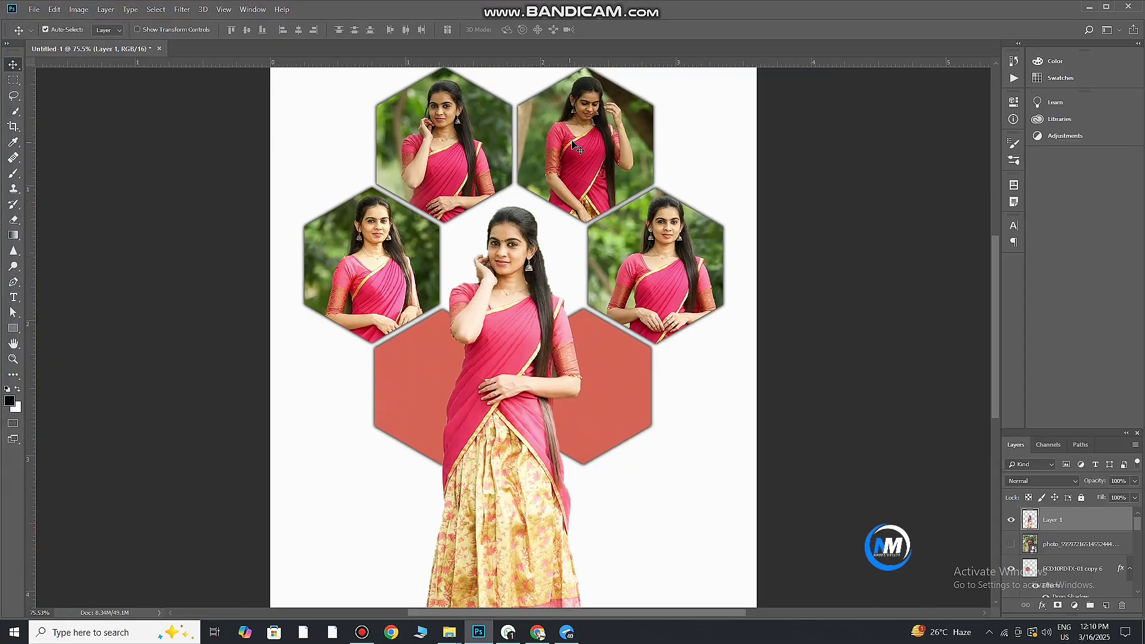
pyautogui.hotkey('ctrl', 'shift', 'a')
pyautogui.scroll(-5, 1001, 495)
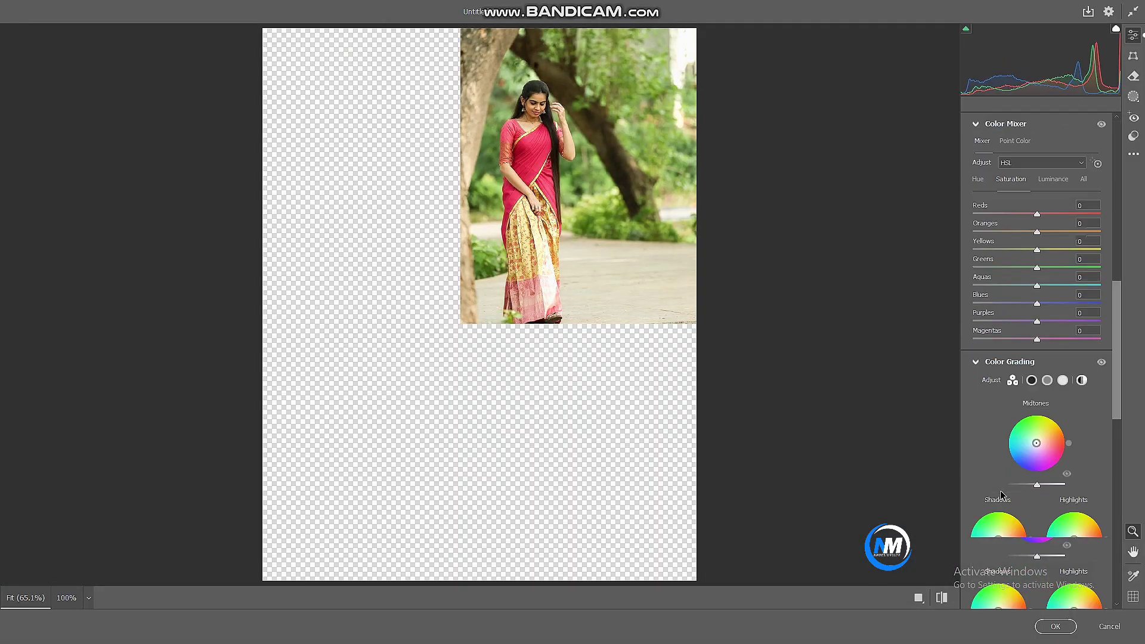
pyautogui.scroll(-5, 1001, 495)
pyautogui.click(1055, 625)
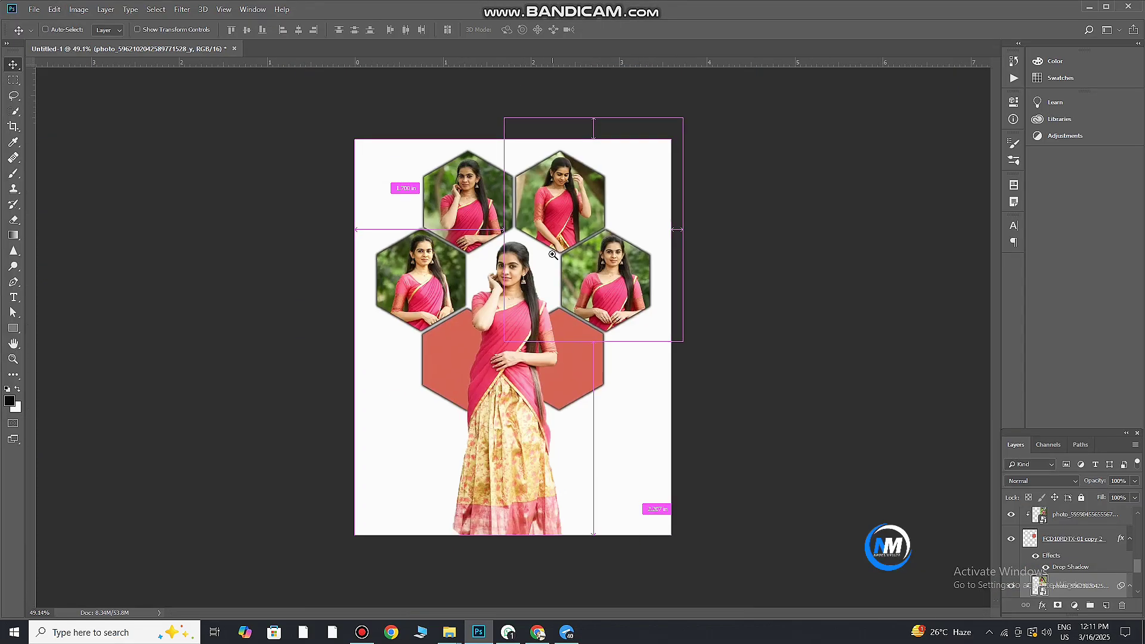
pyautogui.hotkey('ctrl', 'shift', 'a')
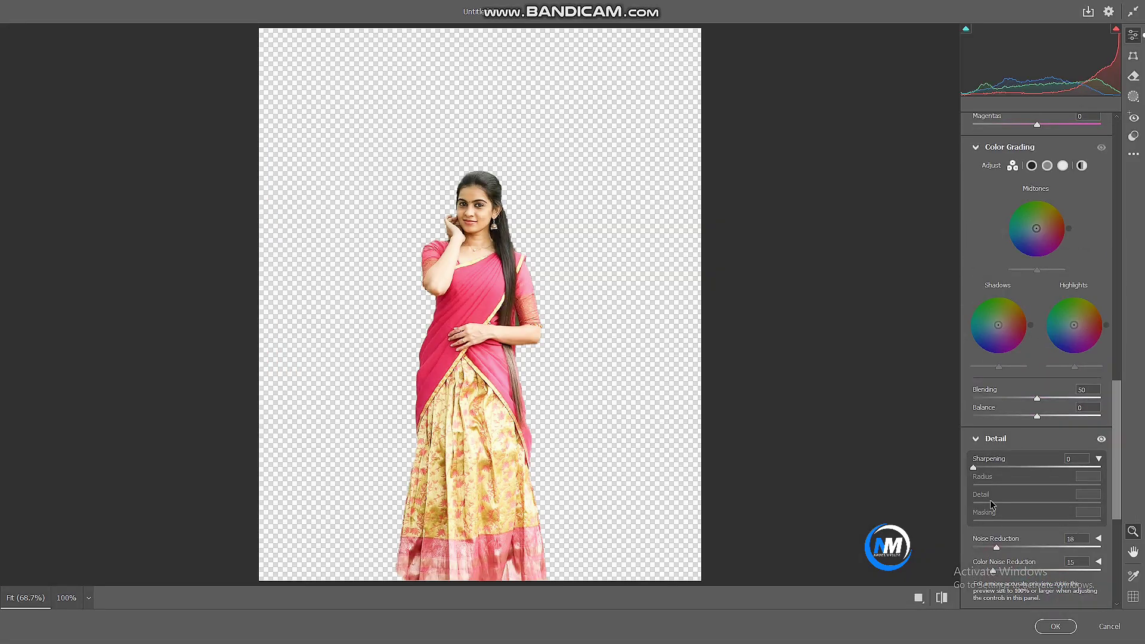
pyautogui.press('Return')
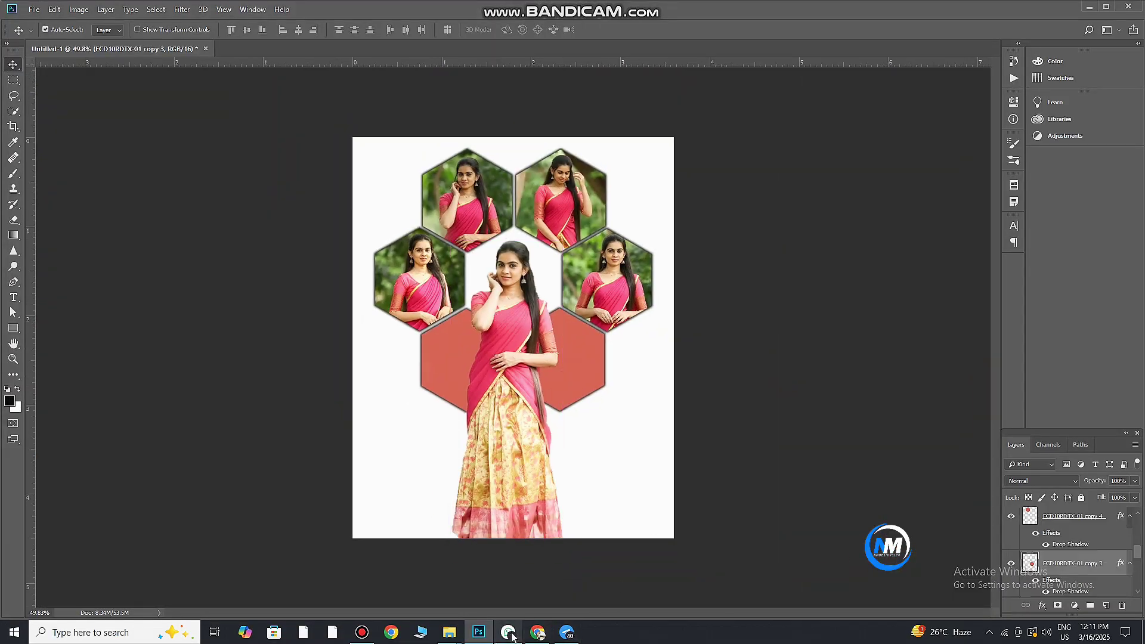
# Place a saree photo, scale it, and clip it into the lower-right hexagon
pyautogui.click(449, 632)
pyautogui.moveTo(289, 149); pyautogui.dragTo(437, 613)
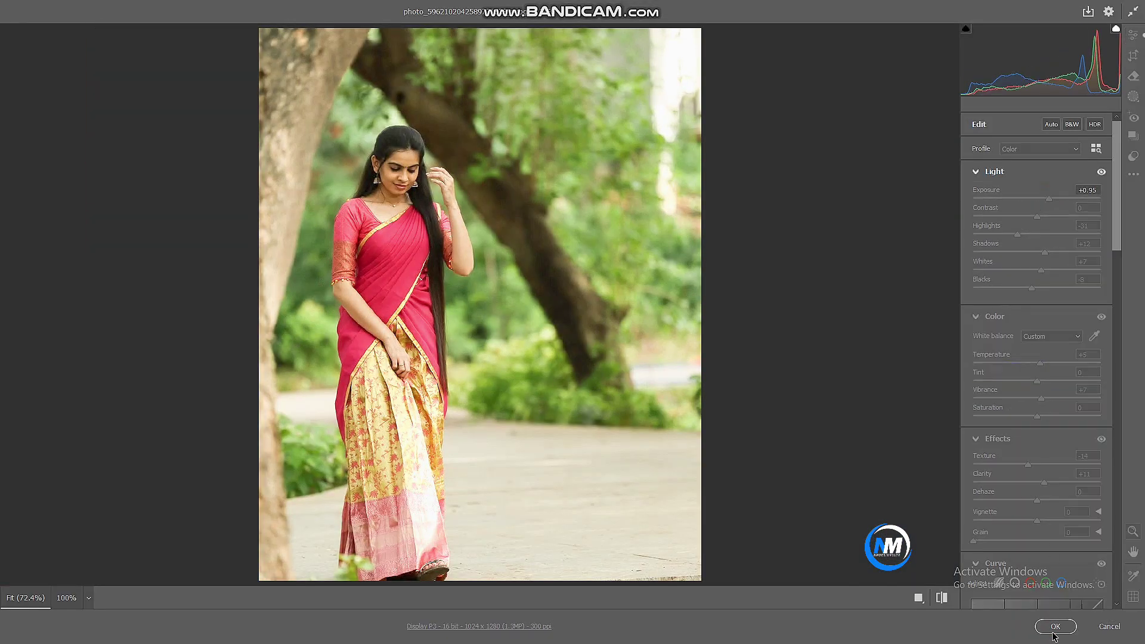
pyautogui.click(1054, 626)
pyautogui.moveTo(670, 528); pyautogui.dragTo(616, 463)
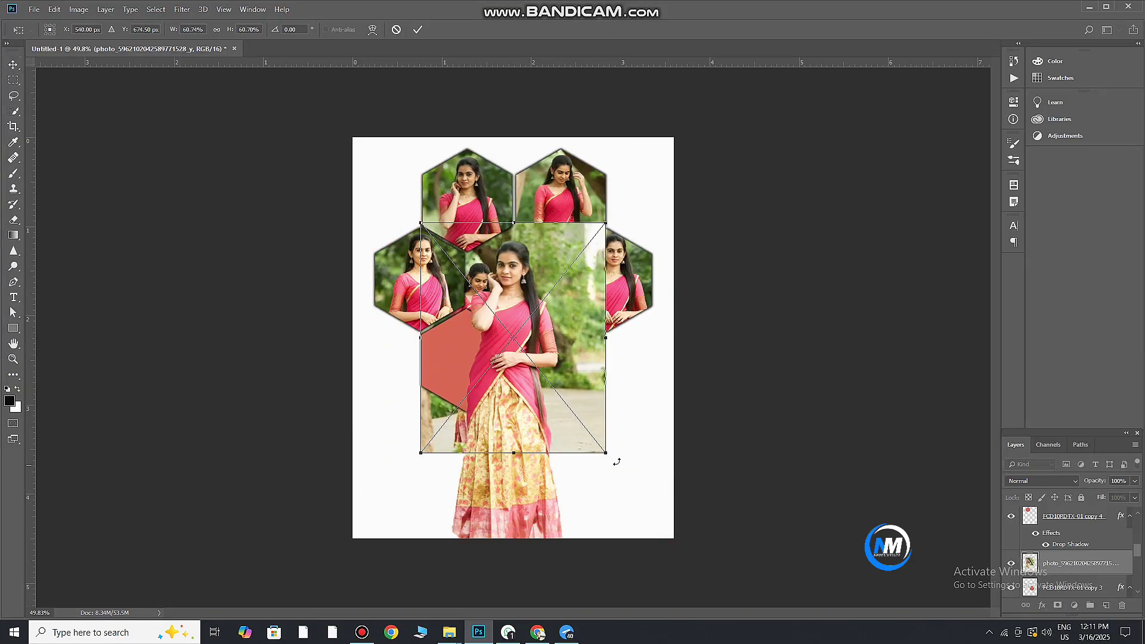
pyautogui.moveTo(593, 338)
pyautogui.mouseDown()
pyautogui.moveTo(637, 367)
pyautogui.moveTo(617, 394)
pyautogui.mouseUp()
pyautogui.press('Return')
pyautogui.hotkey('ctrl', 'alt', 'g')
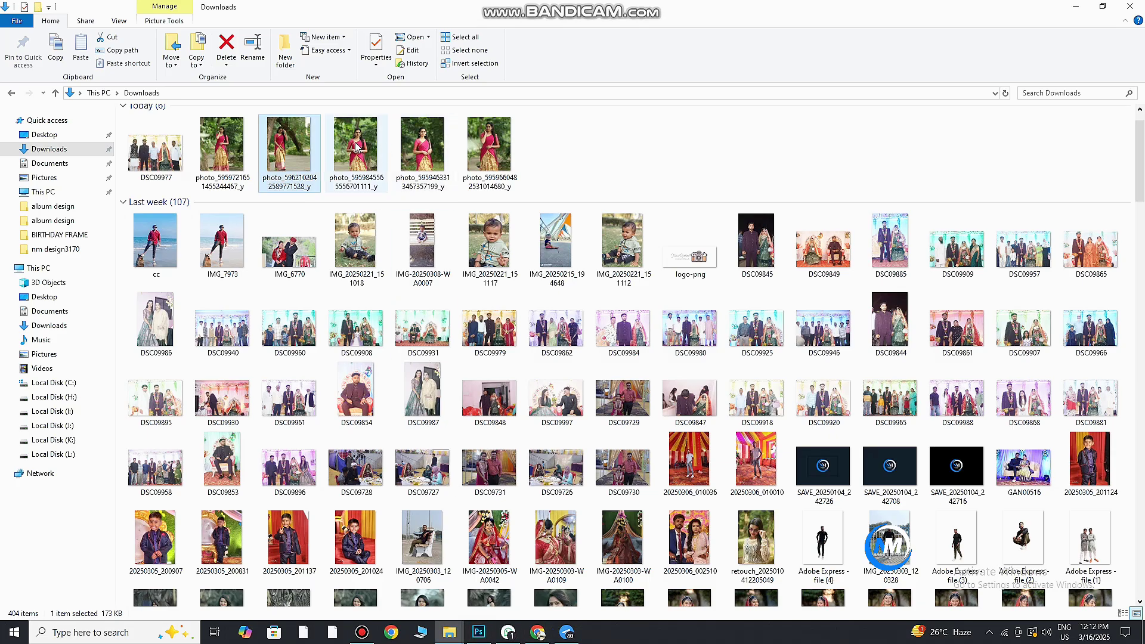
# Place another saree photo, scale it, and clip it into the lower-left hexagon
pyautogui.moveTo(486, 156); pyautogui.dragTo(530, 529)
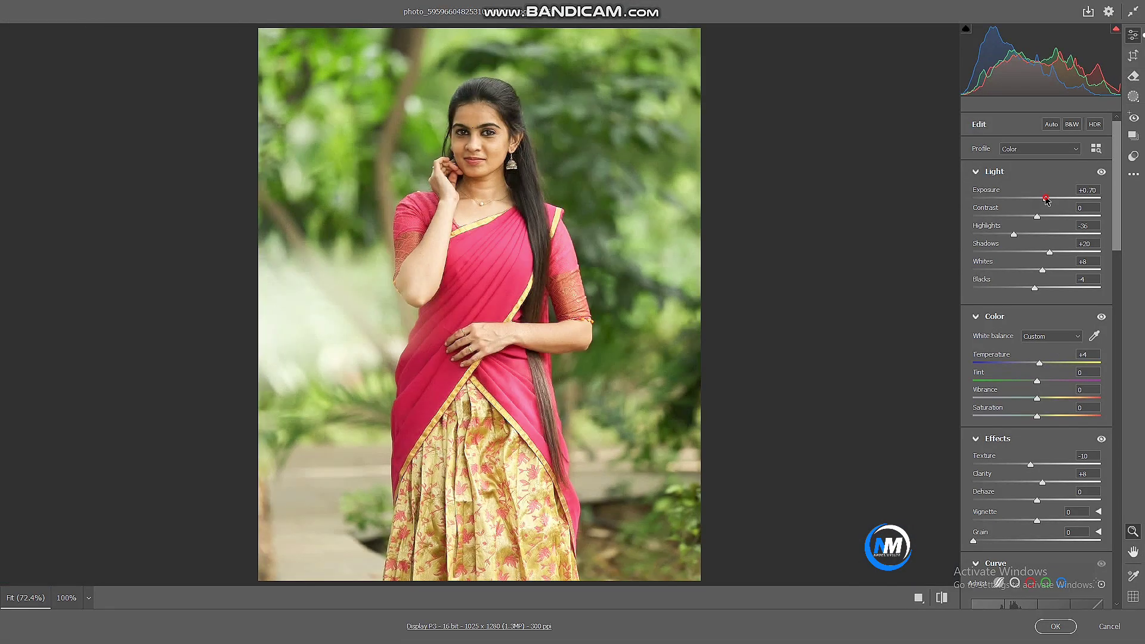
pyautogui.click(1055, 596)
pyautogui.moveTo(669, 530)
pyautogui.mouseDown()
pyautogui.moveTo(603, 465)
pyautogui.moveTo(522, 471)
pyautogui.mouseUp()
pyautogui.press('Return')
pyautogui.hotkey('ctrl', 'alt', 'g')
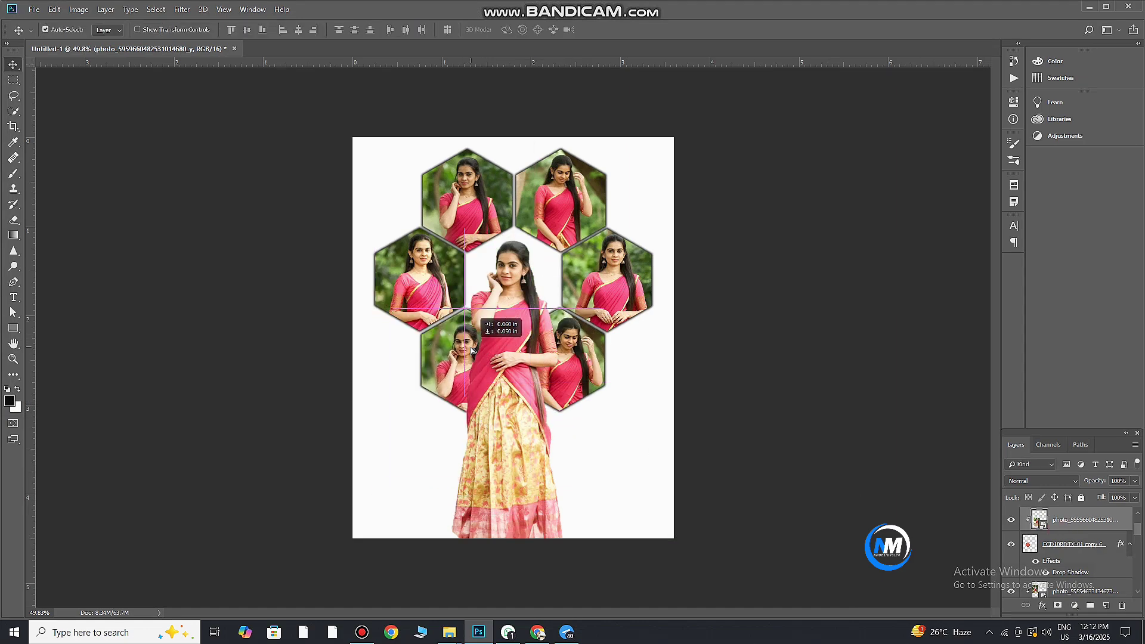
pyautogui.scroll(-1, 607, 345)
pyautogui.scroll(2, 607, 344)
pyautogui.scroll(-1, 620, 369)
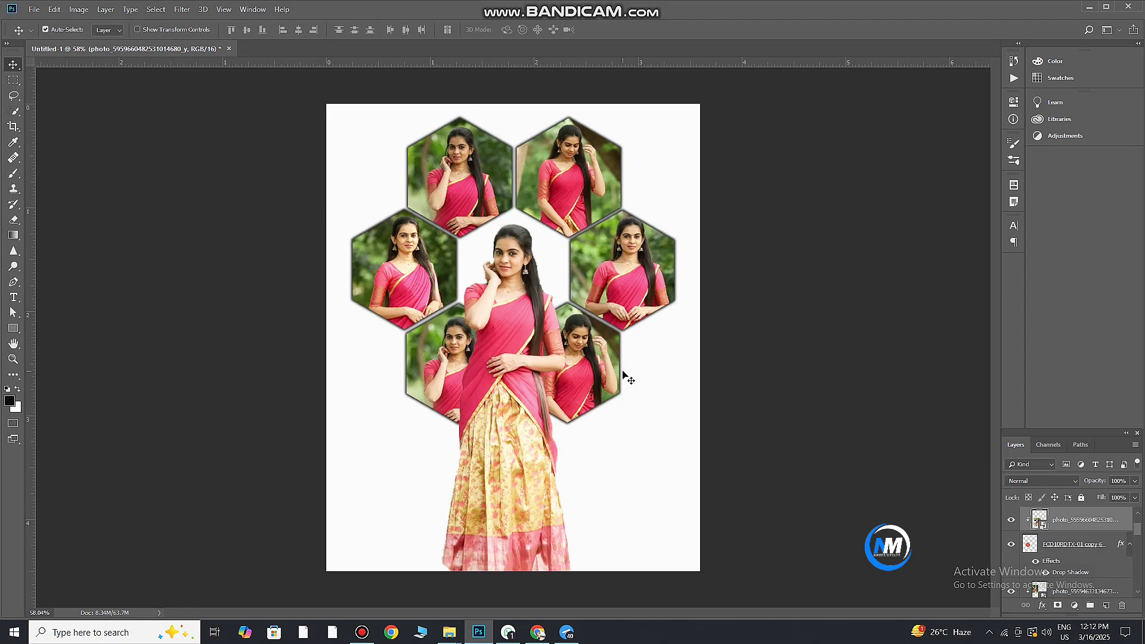
pyautogui.scroll(2, 654, 403)
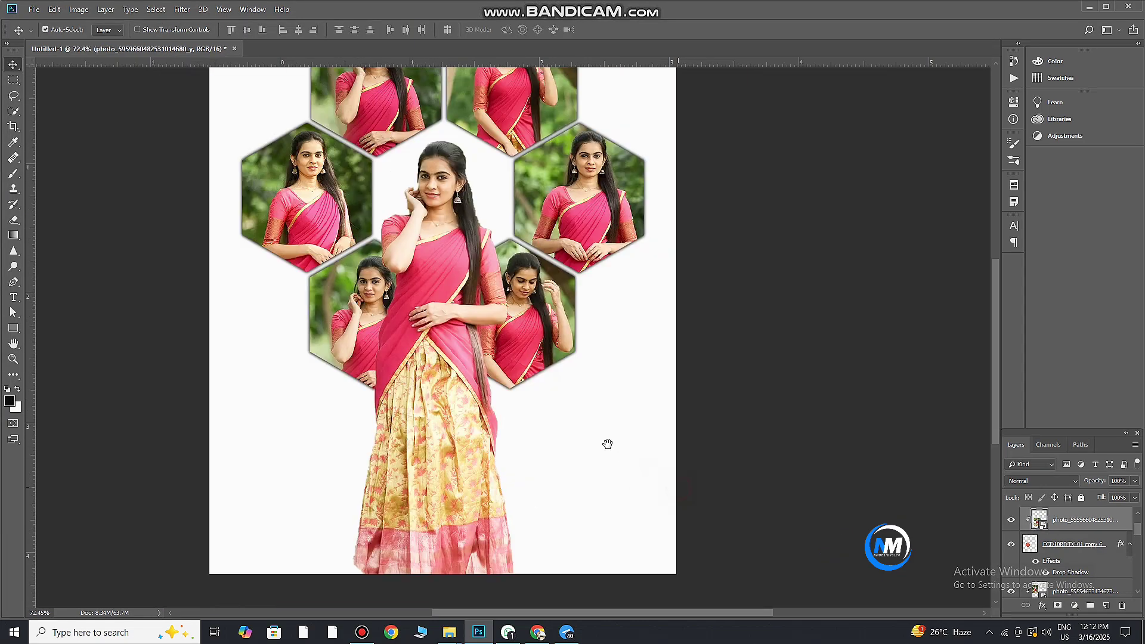
pyautogui.scroll(-3, 606, 441)
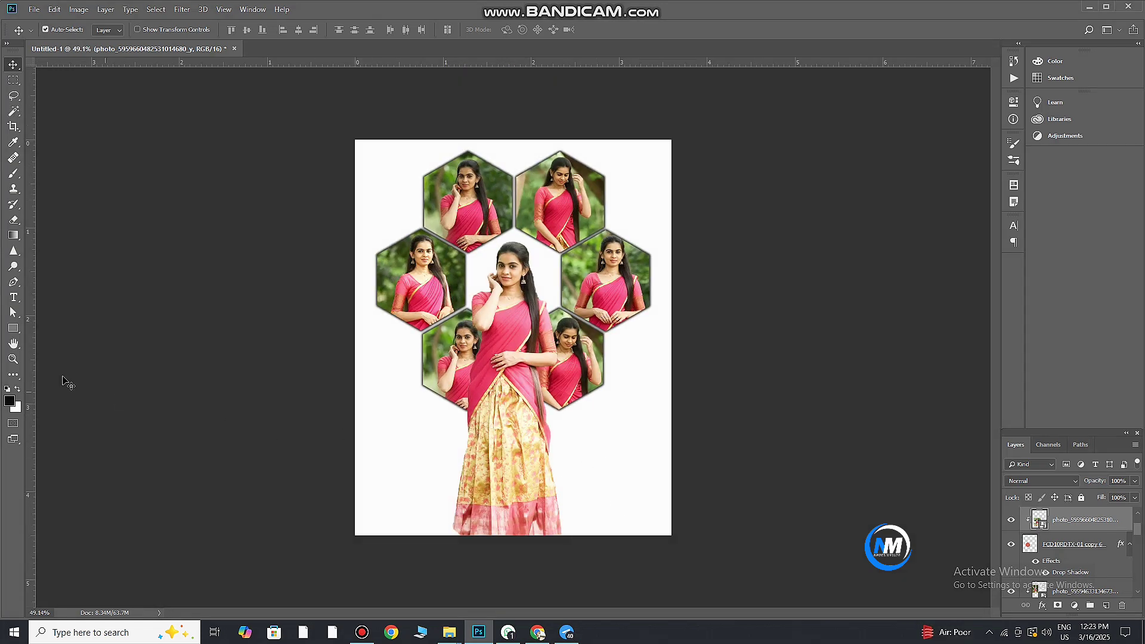
# Add 'Priya' in black Bellymon Script DEMO at the lower right, resized to fit
pyautogui.press('t')
pyautogui.click(573, 449)
pyautogui.write('Pri')
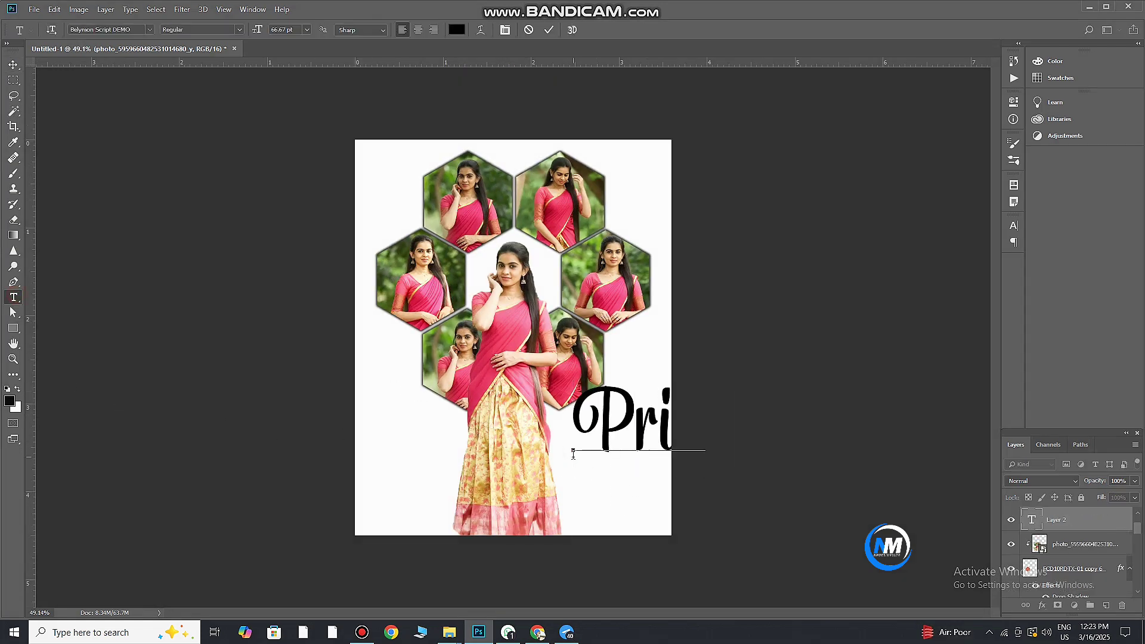
pyautogui.moveTo(739, 477)
pyautogui.mouseDown()
pyautogui.moveTo(683, 434)
pyautogui.moveTo(666, 458)
pyautogui.moveTo(636, 449)
pyautogui.moveTo(644, 468)
pyautogui.mouseUp()
pyautogui.click(549, 30)
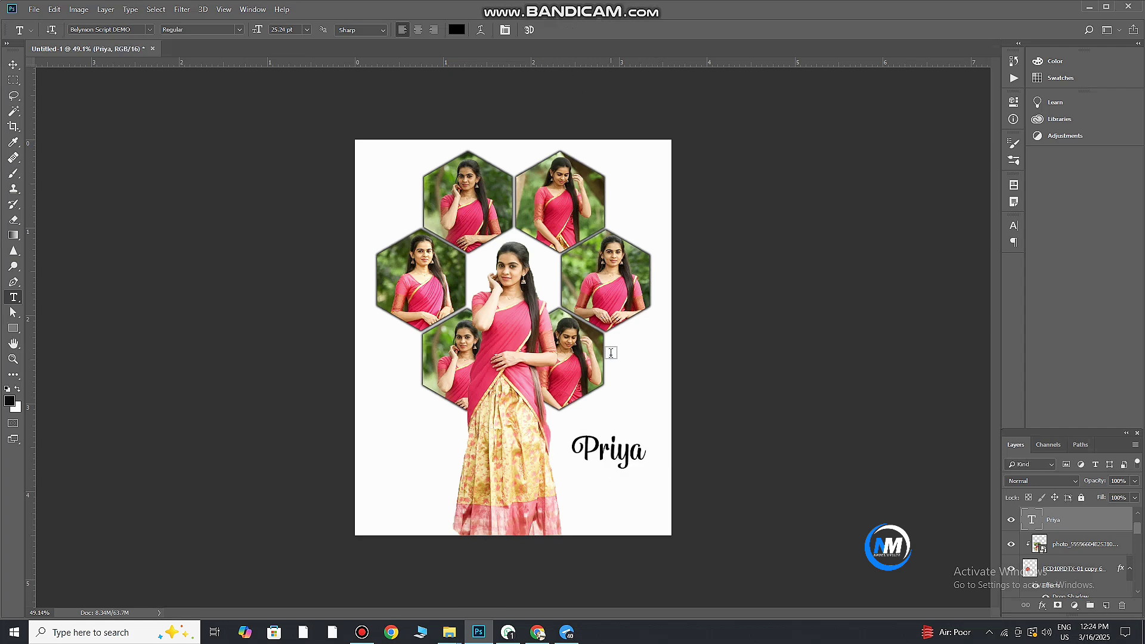
pyautogui.click(12, 64)
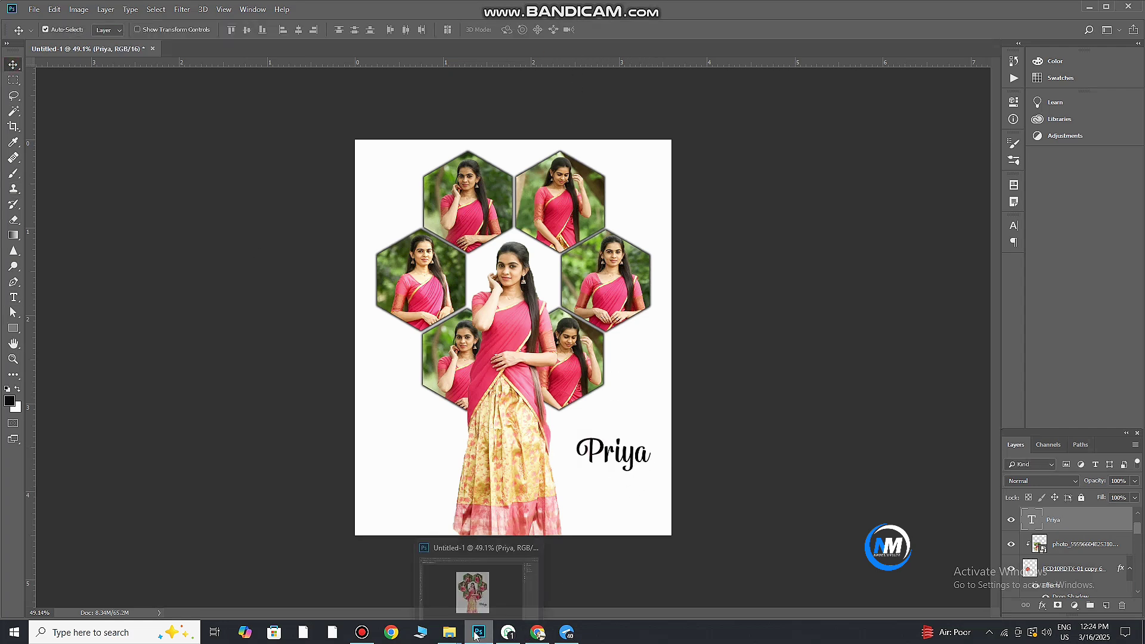
# Place the Ellipse_95 yellow glow behind the collage, scale it up, and set opacity to 27%
pyautogui.moveTo(449, 631)
pyautogui.click(396, 577)
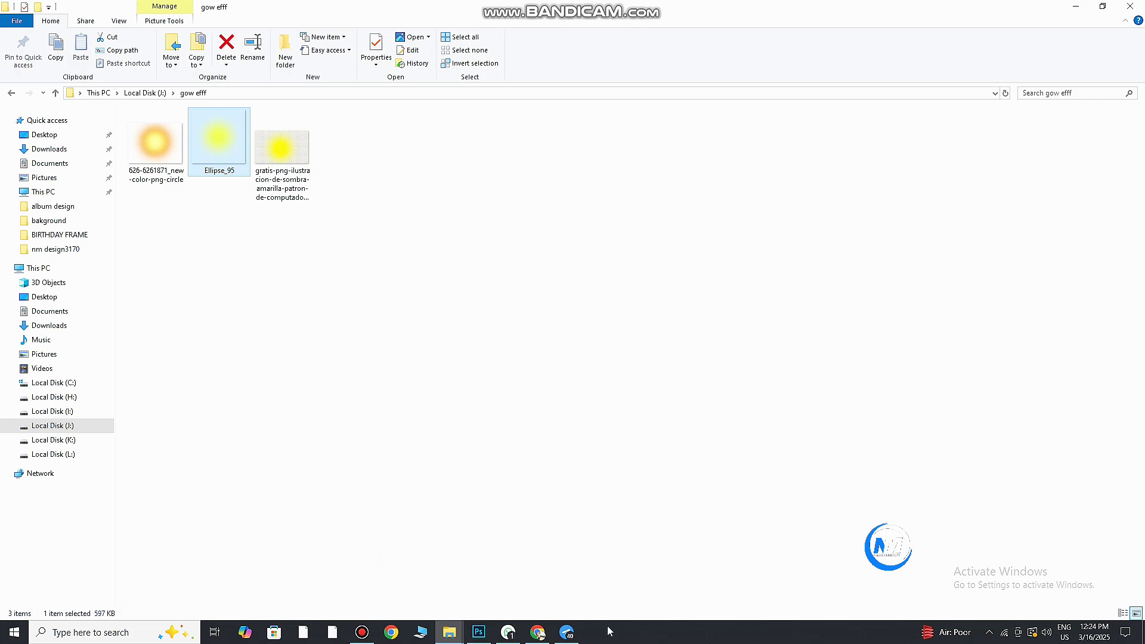
pyautogui.click(480, 637)
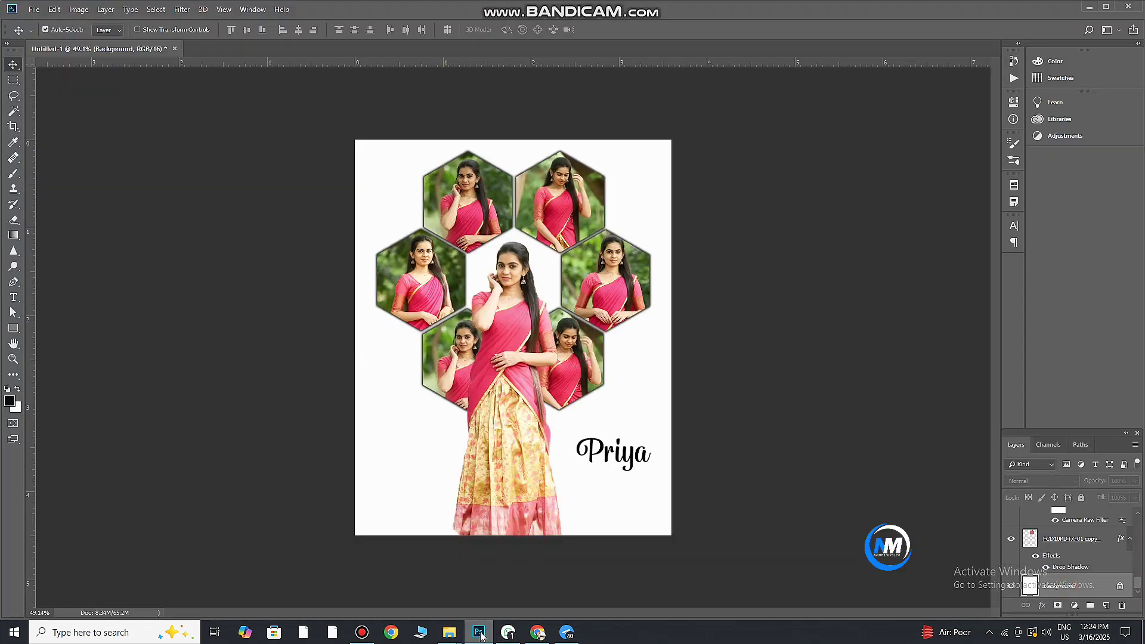
pyautogui.click(449, 632)
pyautogui.moveTo(217, 210); pyautogui.dragTo(512, 334)
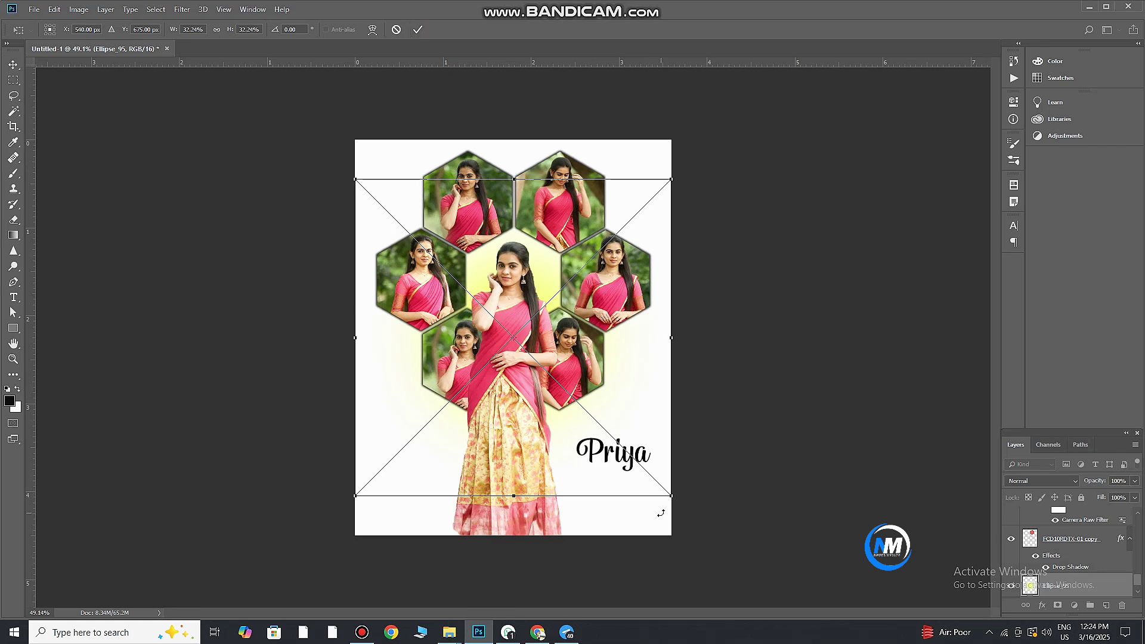
pyautogui.moveTo(672, 496); pyautogui.dragTo(769, 564)
pyautogui.click(418, 31)
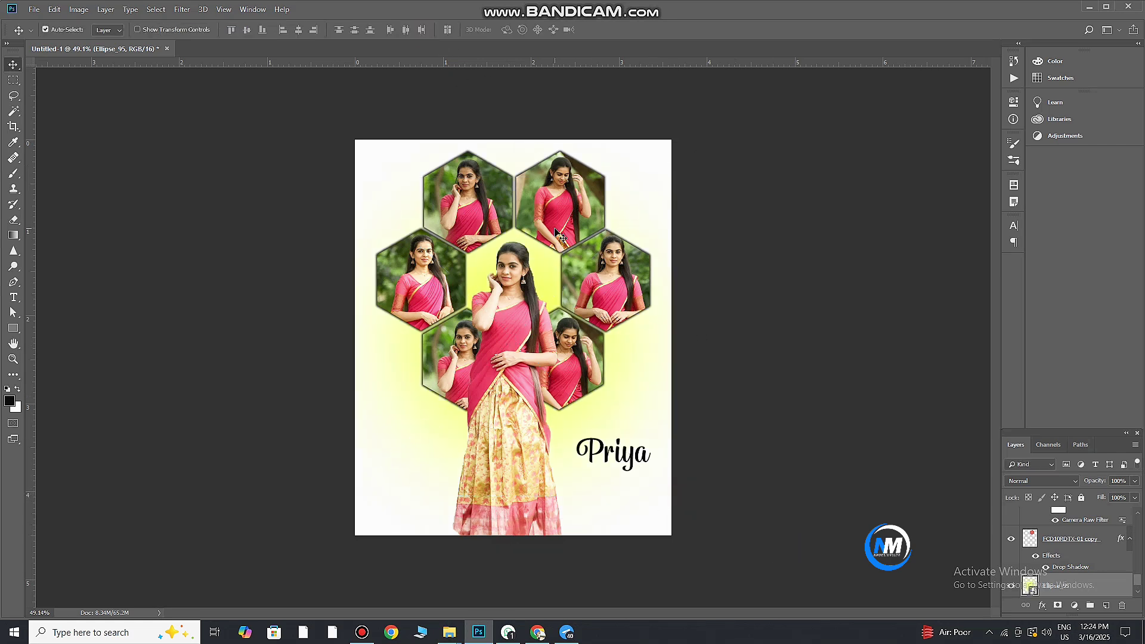
pyautogui.scroll(-2, 575, 296)
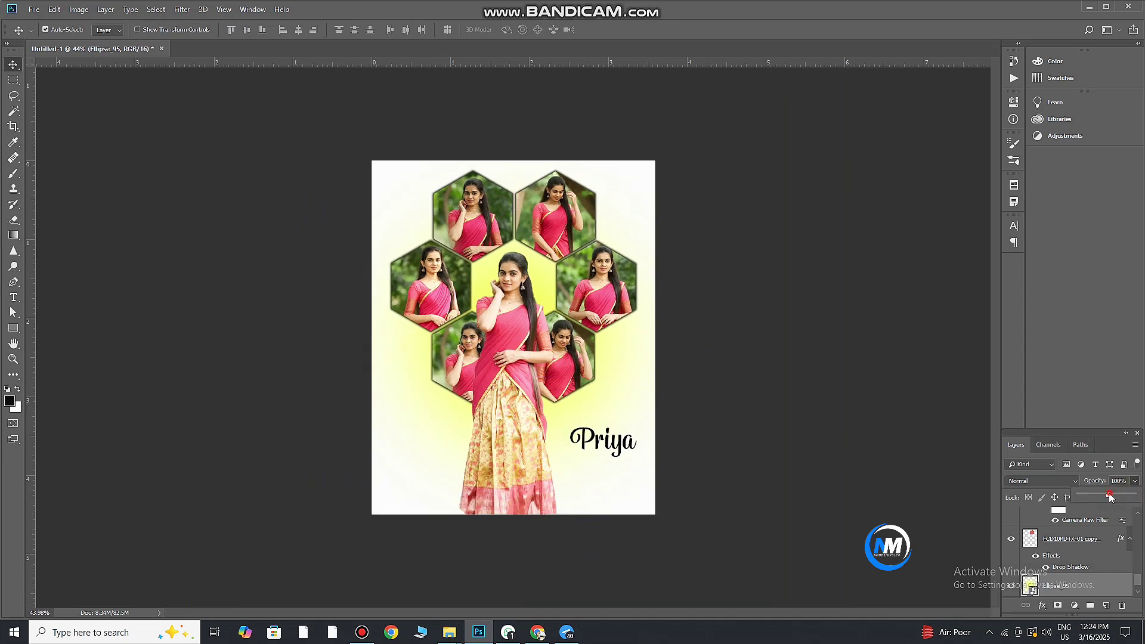
pyautogui.moveTo(1100, 496); pyautogui.dragTo(1094, 497)
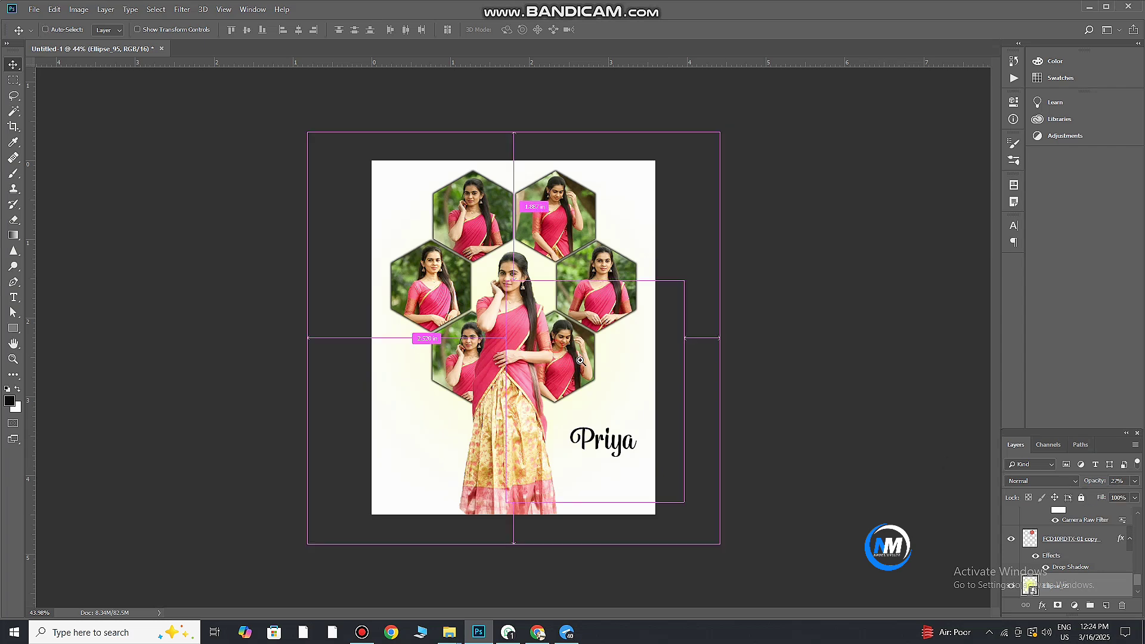
pyautogui.scroll(2, 577, 365)
pyautogui.click(666, 475)
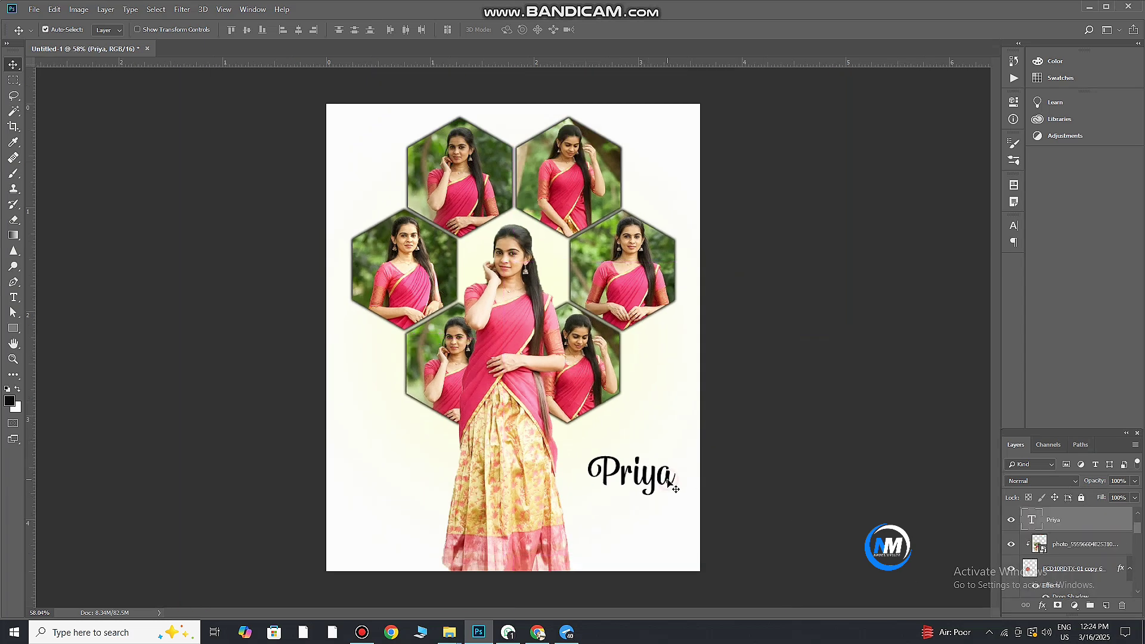
# Place the butterflies PNG from the bakground folder, shrink it, and position it beside Priya's end
pyautogui.click(384, 563)
pyautogui.click(145, 93)
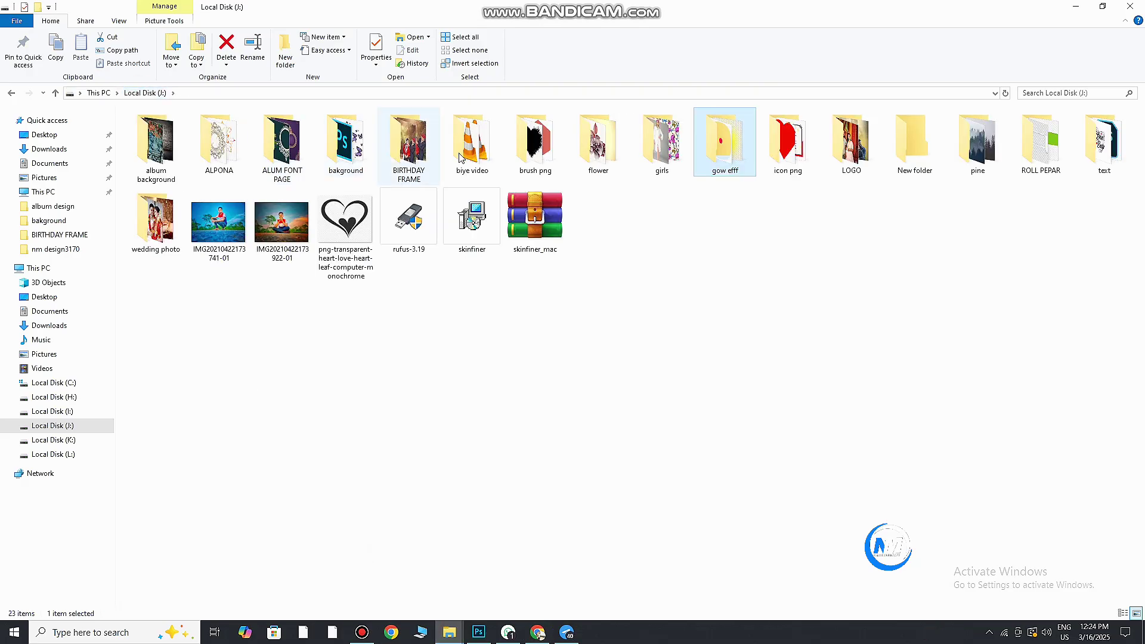
pyautogui.doubleClick(347, 146)
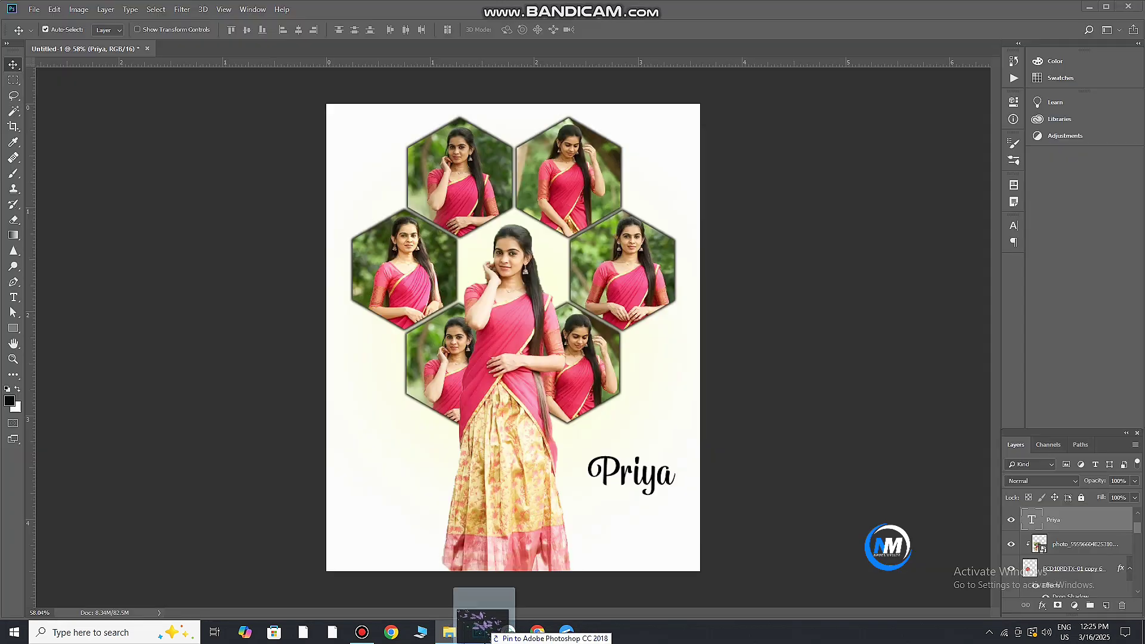
pyautogui.moveTo(725, 146); pyautogui.dragTo(513, 334)
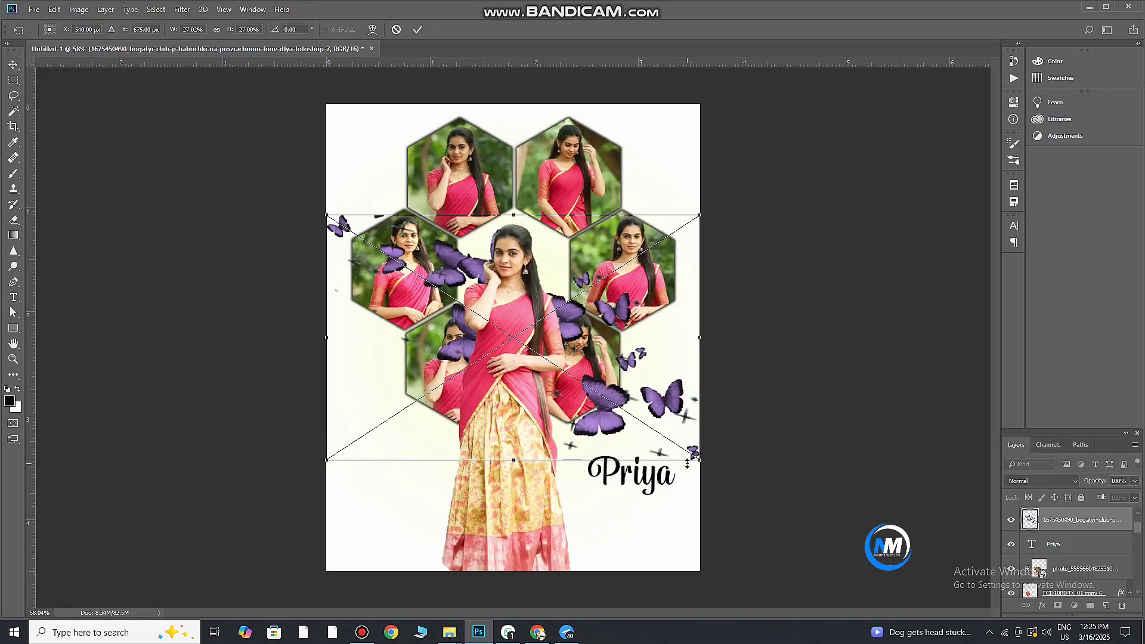
pyautogui.moveTo(689, 460); pyautogui.dragTo(489, 410)
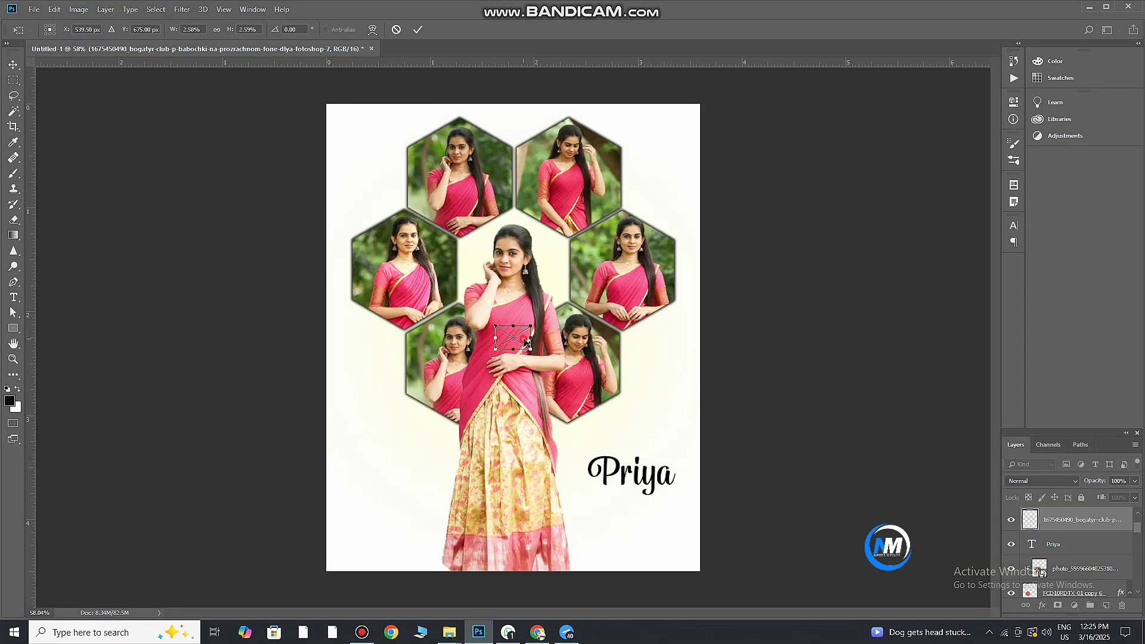
pyautogui.moveTo(525, 342); pyautogui.dragTo(685, 472)
pyautogui.click(417, 29)
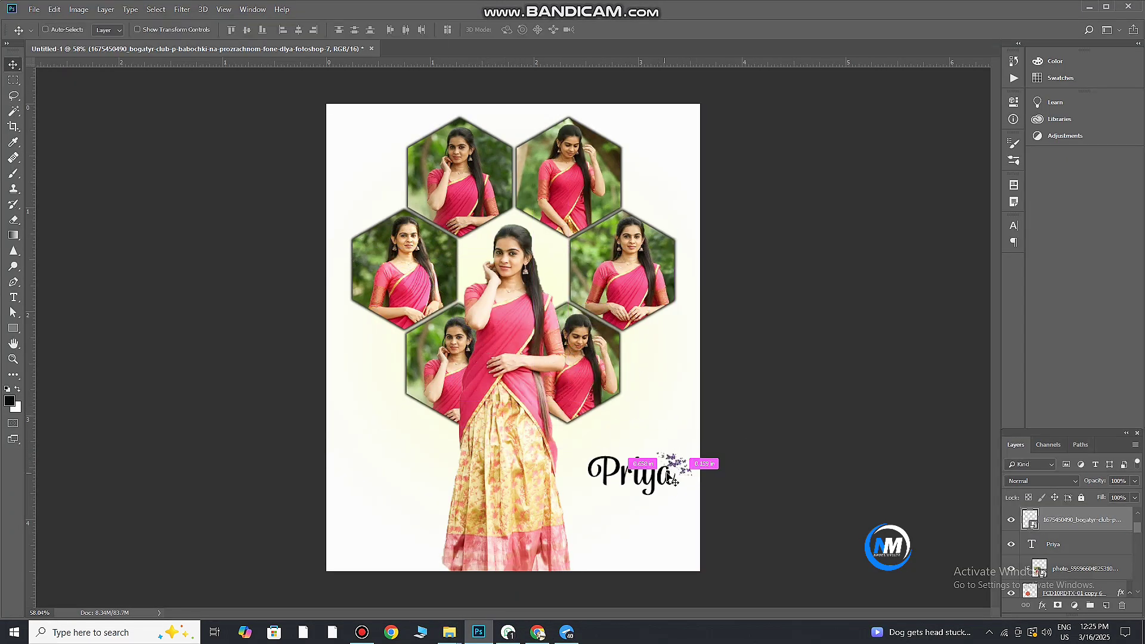
pyautogui.scroll(5, 667, 477)
pyautogui.moveTo(660, 401); pyautogui.dragTo(666, 402)
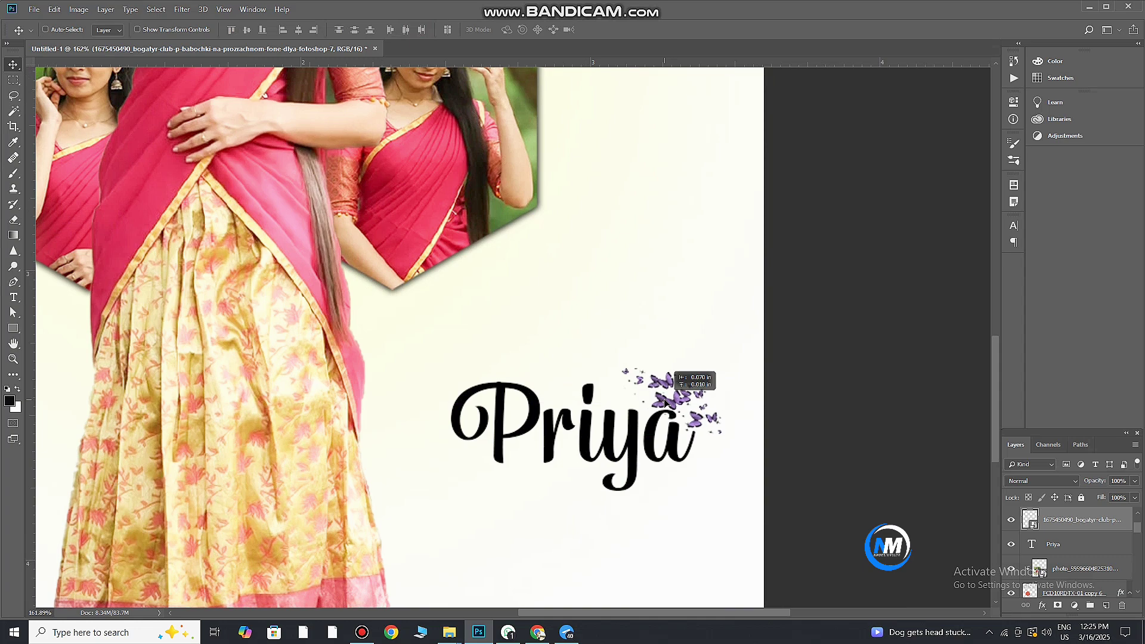
# Browse the Yandex butterfly PNG results, previewing a blue butterfly image
pyautogui.click(536, 633)
pyautogui.click(1103, 86)
pyautogui.moveTo(911, 367)
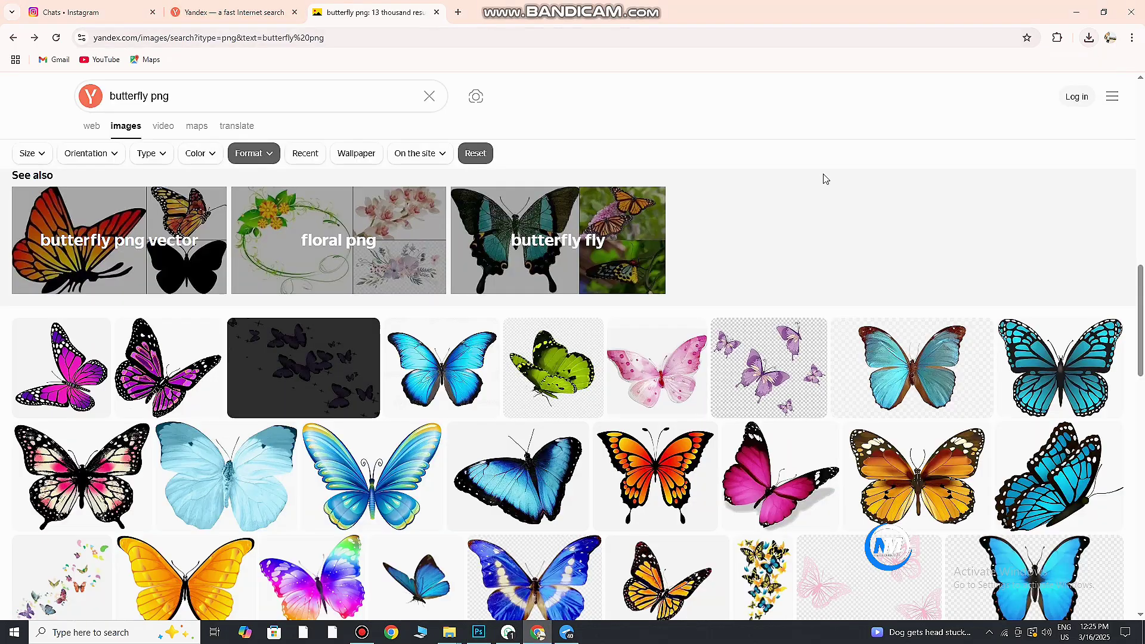
pyautogui.scroll(-5, 411, 364)
pyautogui.scroll(3, 407, 370)
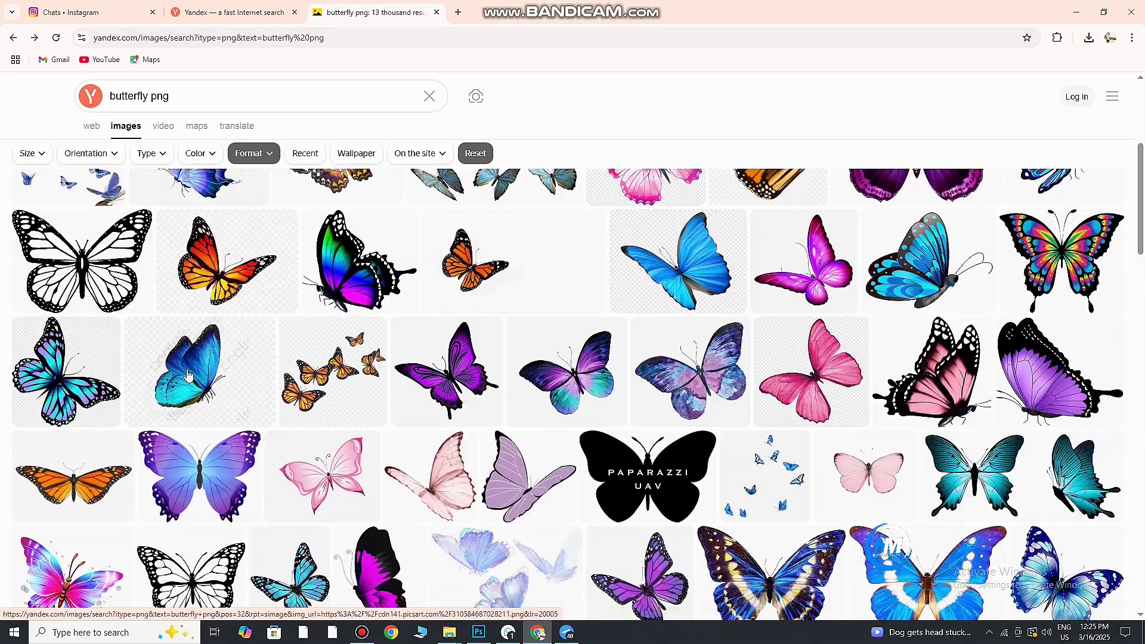
pyautogui.click(253, 376)
pyautogui.press('Escape')
pyautogui.scroll(3, 553, 388)
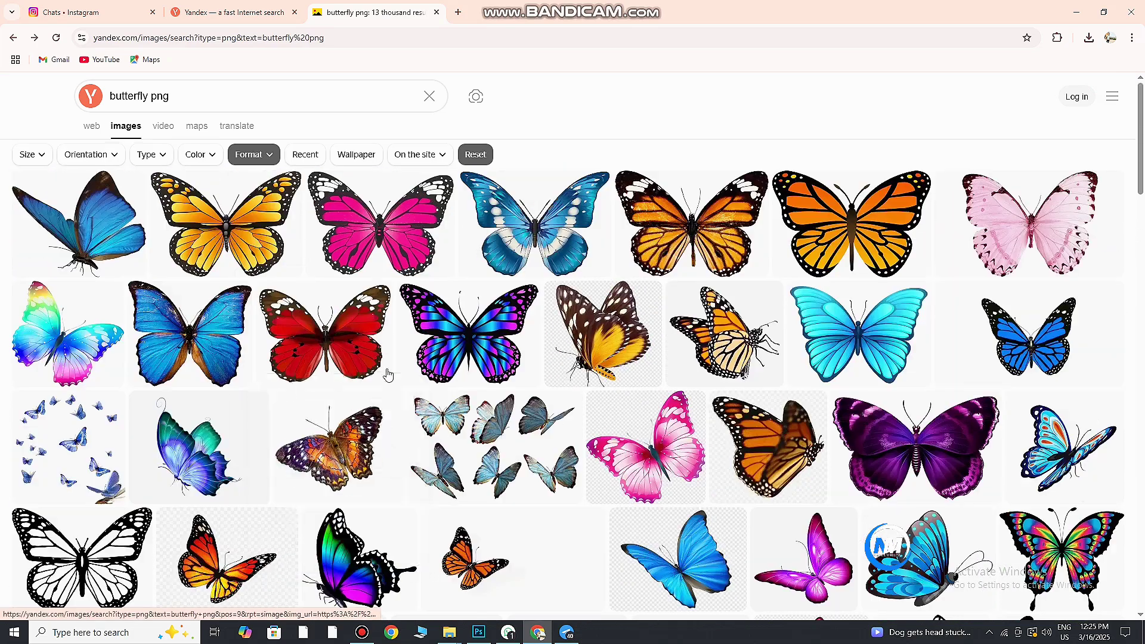
pyautogui.scroll(-1, 452, 361)
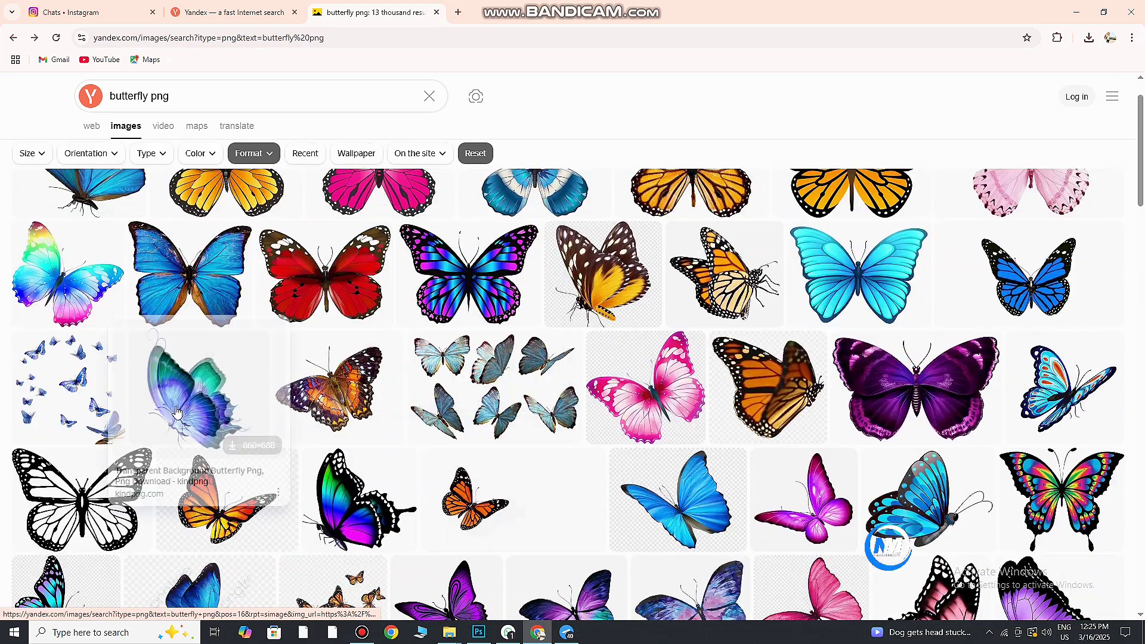
pyautogui.scroll(1, 1049, 417)
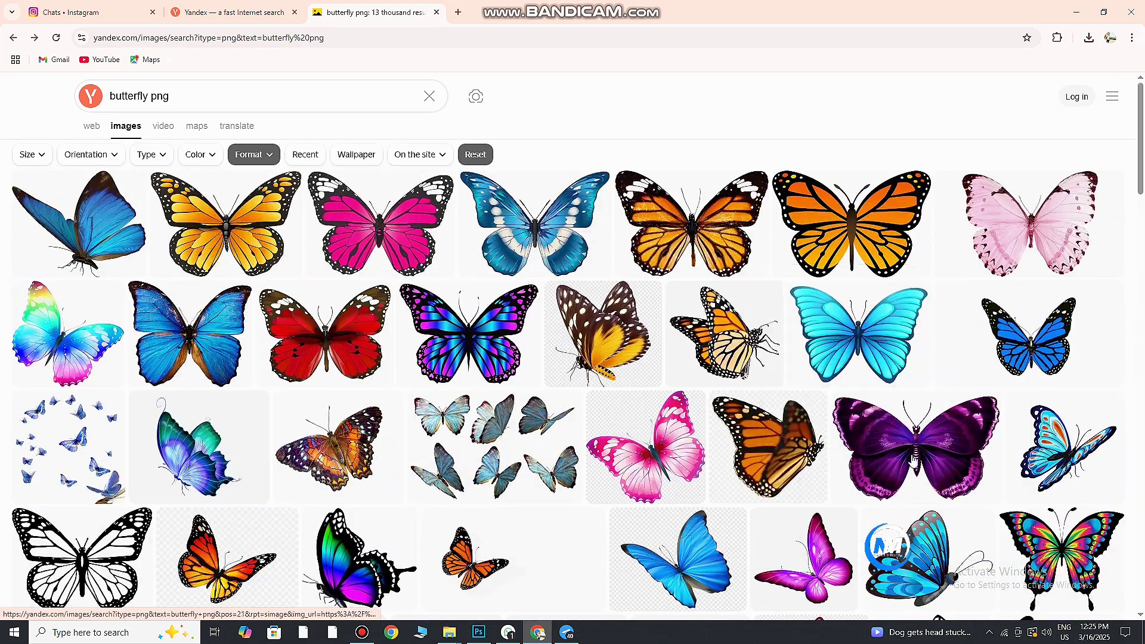
pyautogui.scroll(-6, 912, 459)
pyautogui.scroll(-2, 1055, 477)
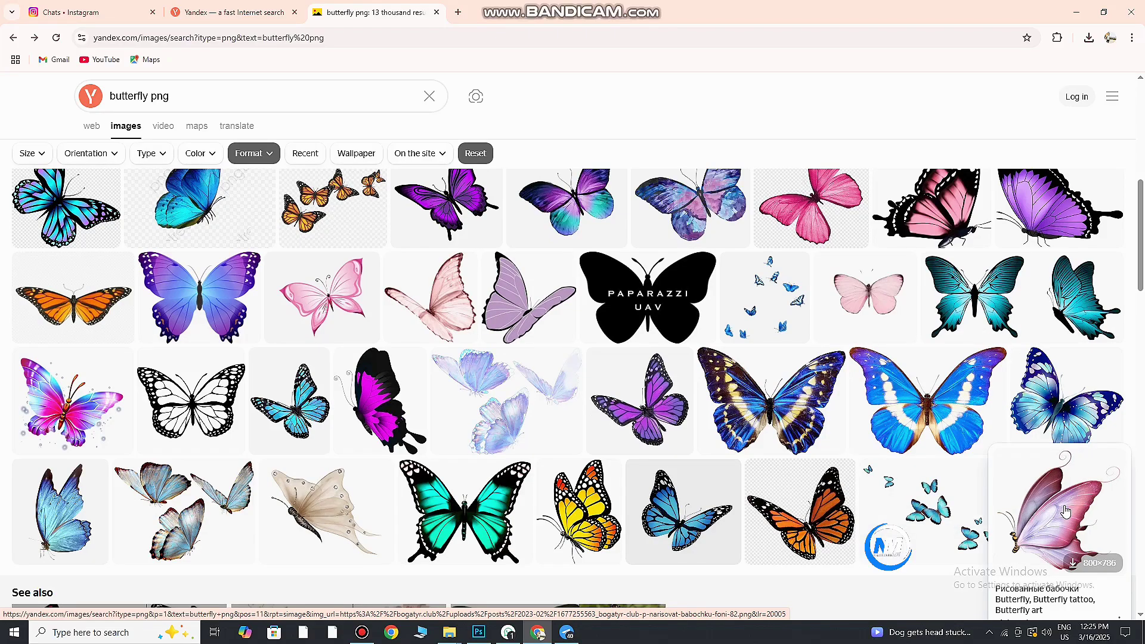
pyautogui.scroll(2, 866, 311)
pyautogui.scroll(3, 866, 311)
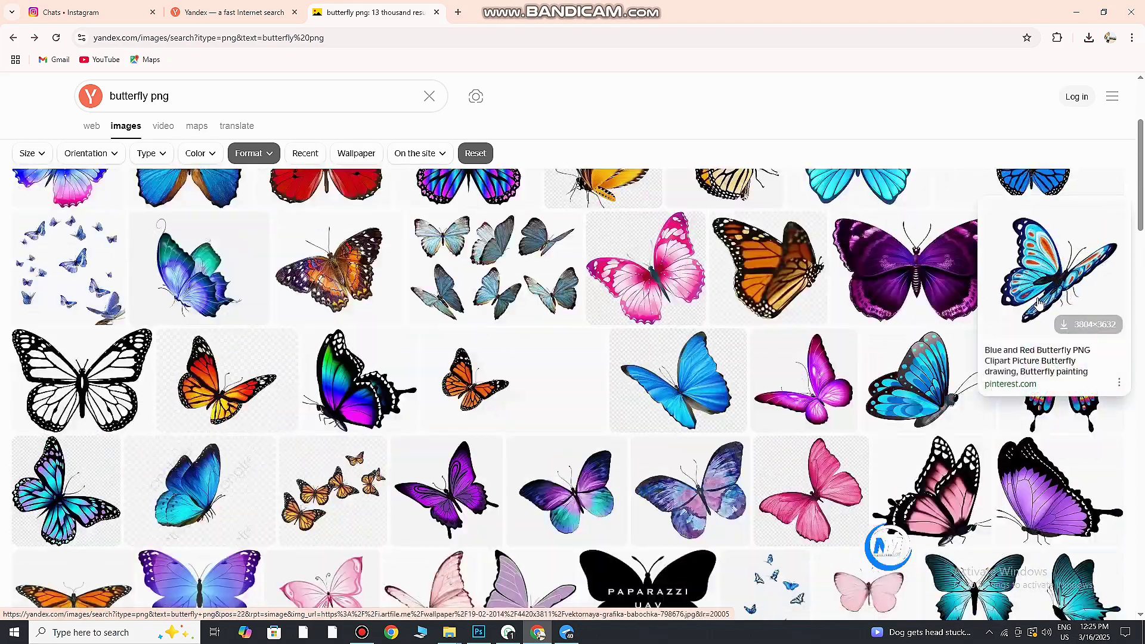
pyautogui.scroll(3, 865, 311)
# Save the large blue morpho butterfly image as PNG 'morpho' in the bakground folder
pyautogui.click(102, 244)
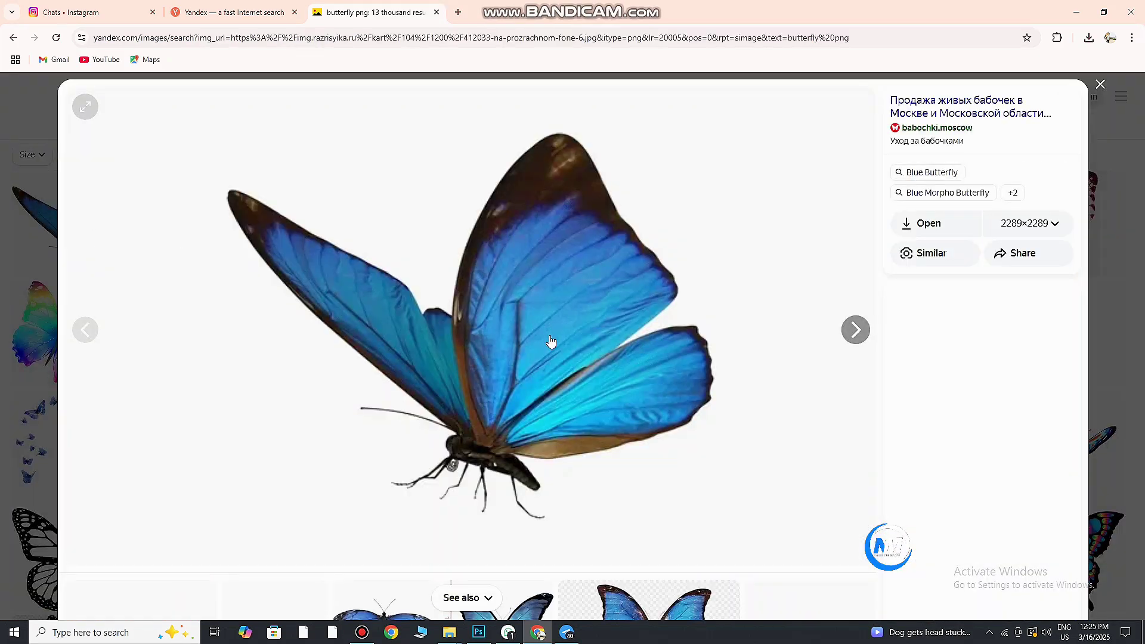
pyautogui.scroll(-3, 548, 338)
pyautogui.scroll(-4, 547, 338)
pyautogui.scroll(-3, 547, 338)
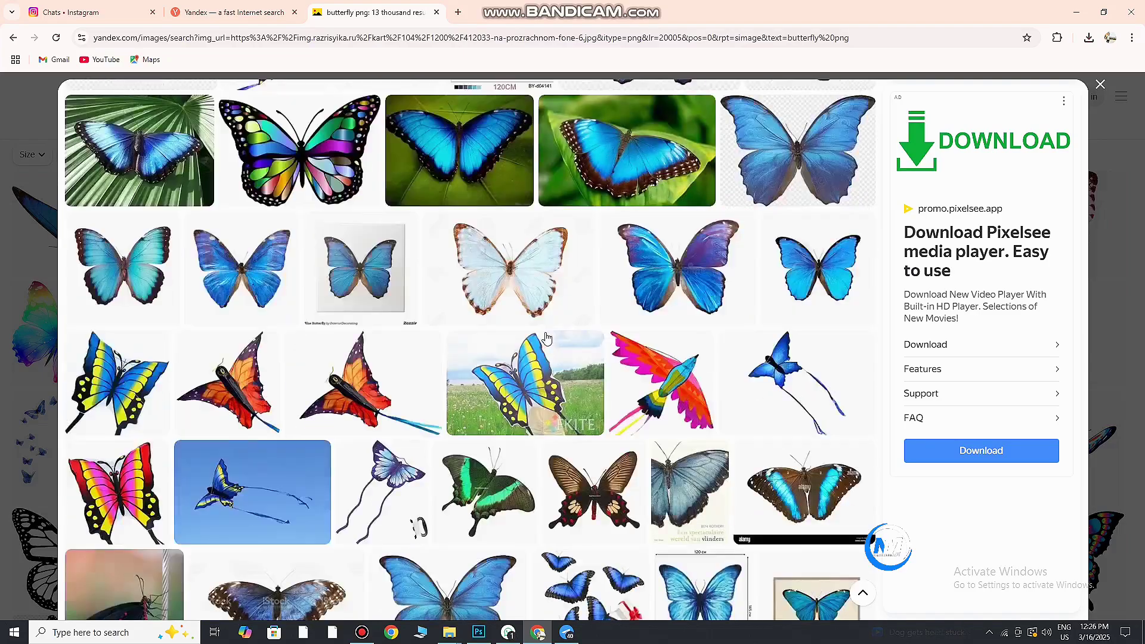
pyautogui.scroll(8, 544, 337)
pyautogui.rightClick(541, 307)
pyautogui.click(579, 345)
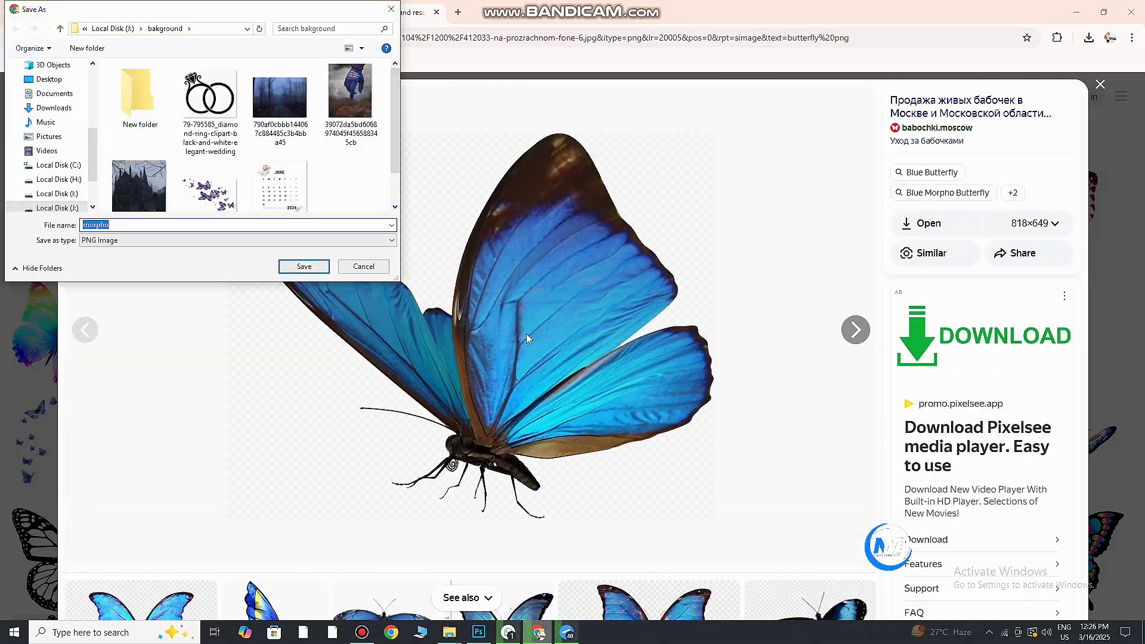
pyautogui.click(304, 267)
pyautogui.click(479, 632)
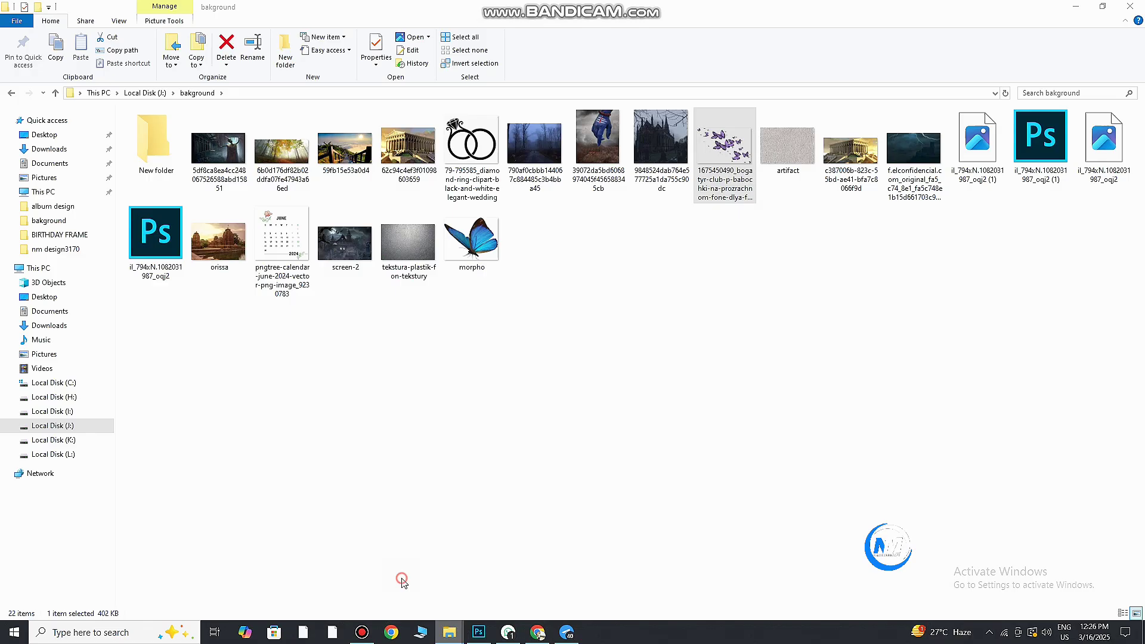
pyautogui.click(472, 239)
# Place morpho.png, shrink it, tilt it about -42°, and set it above Priya's first letter
pyautogui.moveTo(479, 261); pyautogui.dragTo(620, 340)
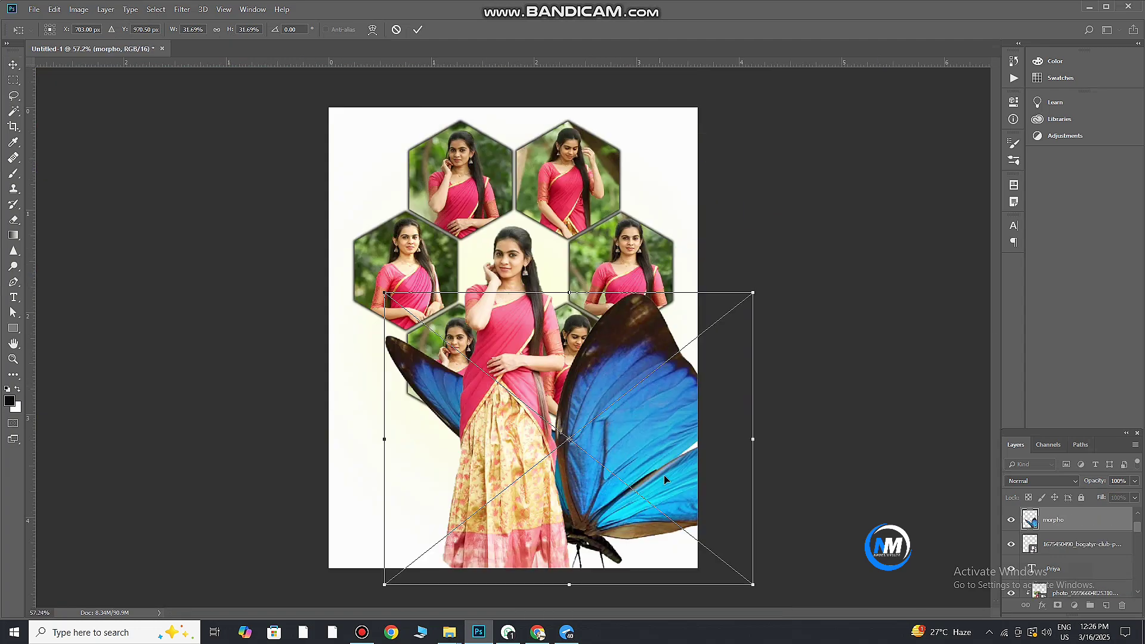
pyautogui.moveTo(751, 586); pyautogui.dragTo(529, 448)
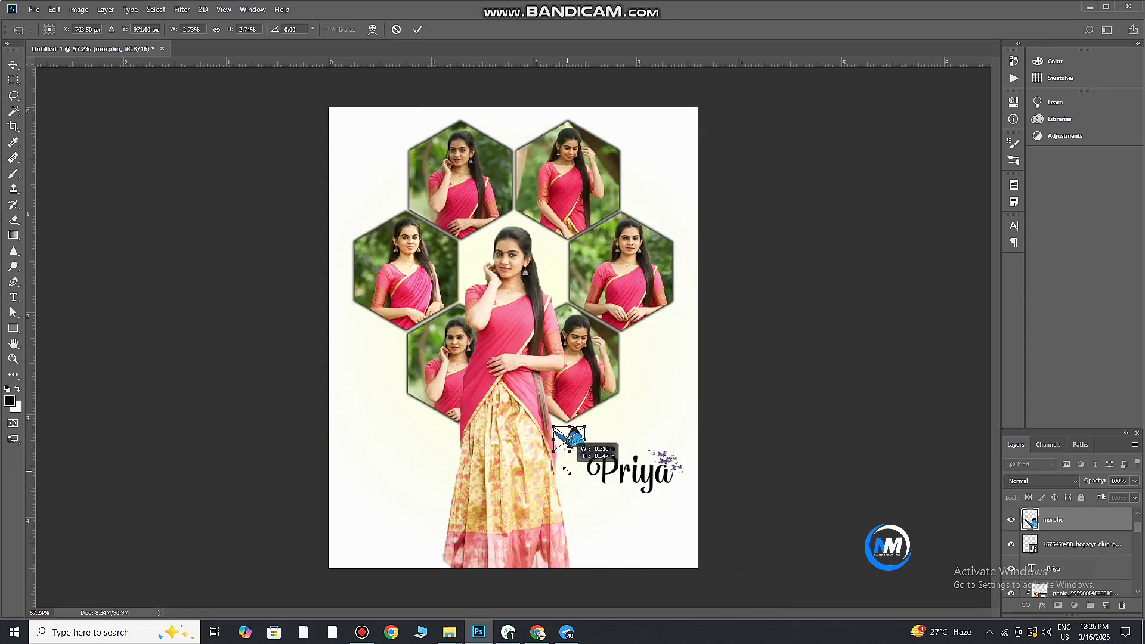
pyautogui.scroll(5, 616, 445)
pyautogui.moveTo(555, 304); pyautogui.dragTo(617, 343)
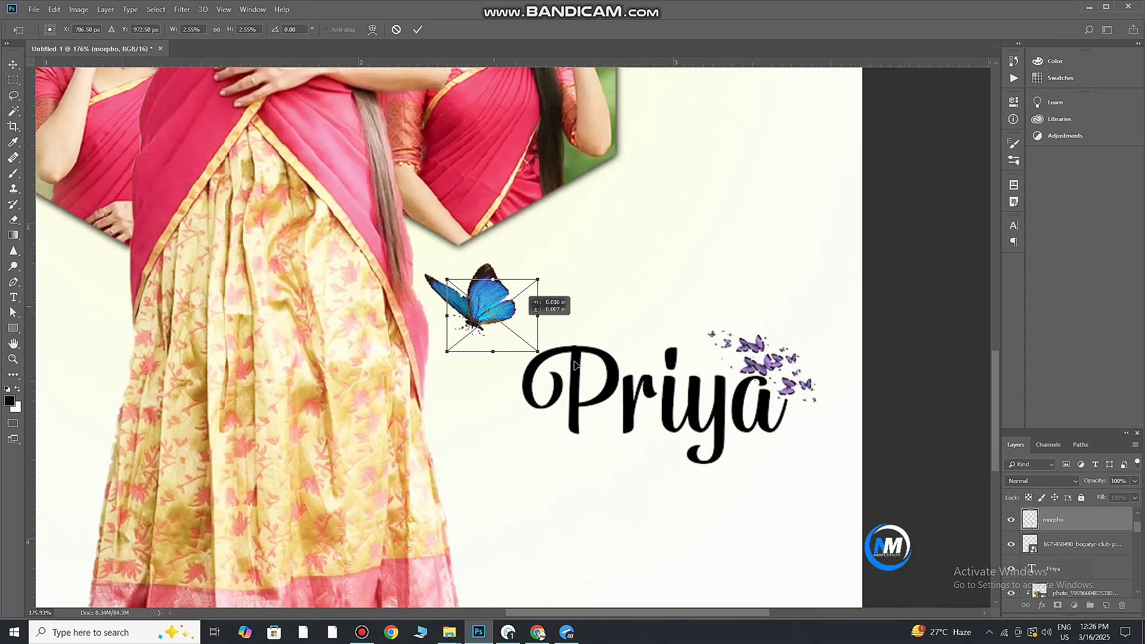
pyautogui.moveTo(599, 398); pyautogui.dragTo(614, 313)
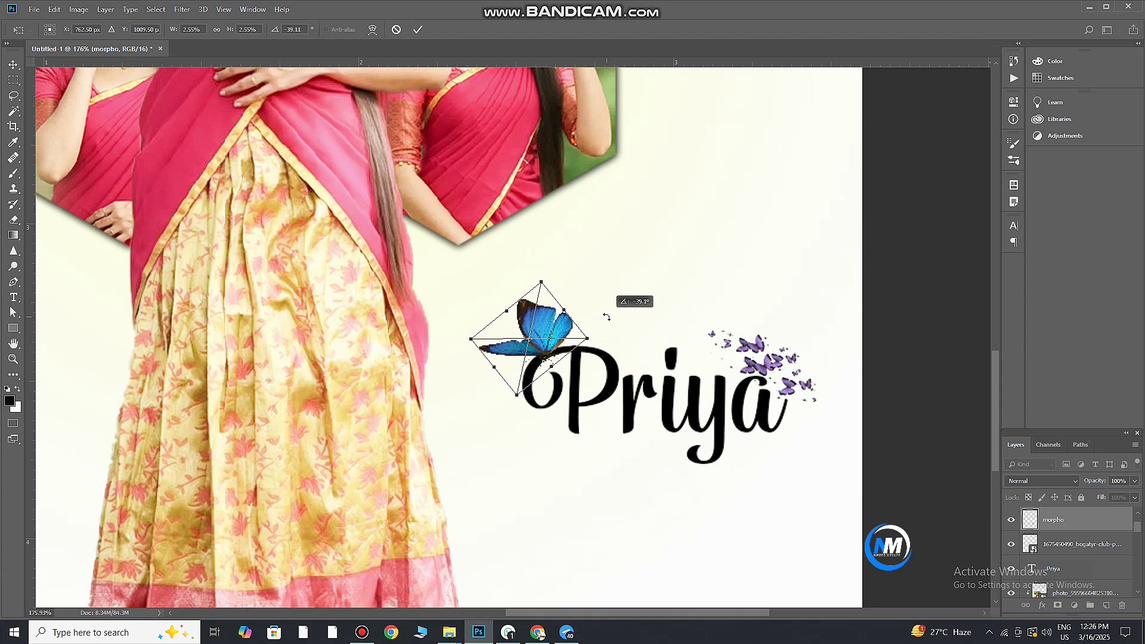
pyautogui.moveTo(540, 352); pyautogui.dragTo(508, 337)
pyautogui.click(417, 29)
pyautogui.scroll(-3, 692, 384)
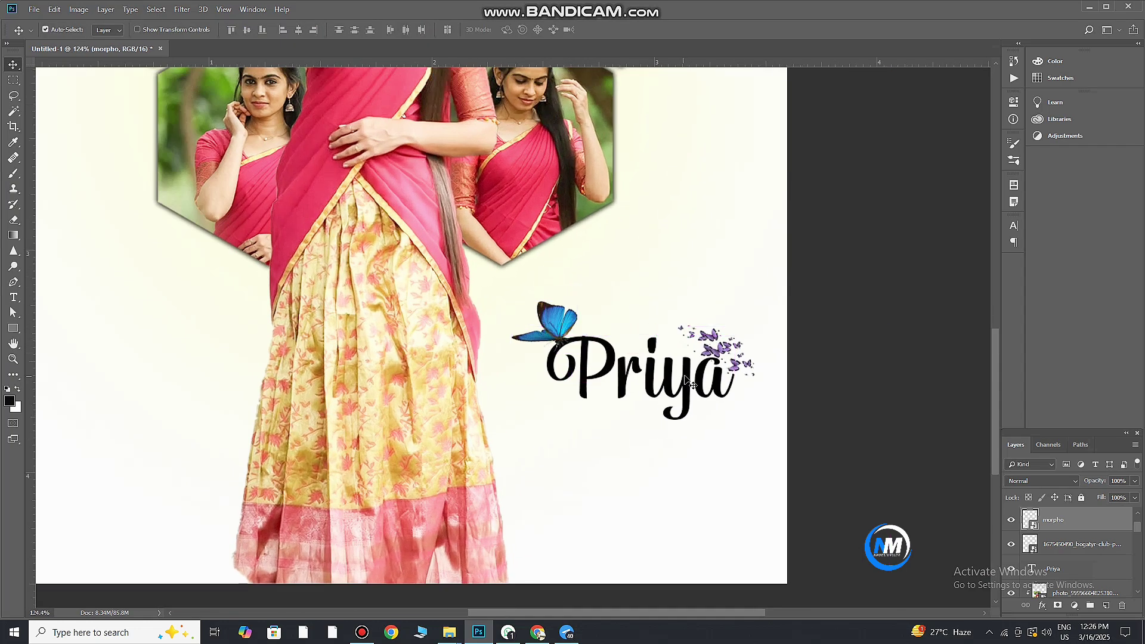
# Change the Priya text colour to pink #e72e52 sampled from the saree
pyautogui.click(690, 383)
pyautogui.click(14, 296)
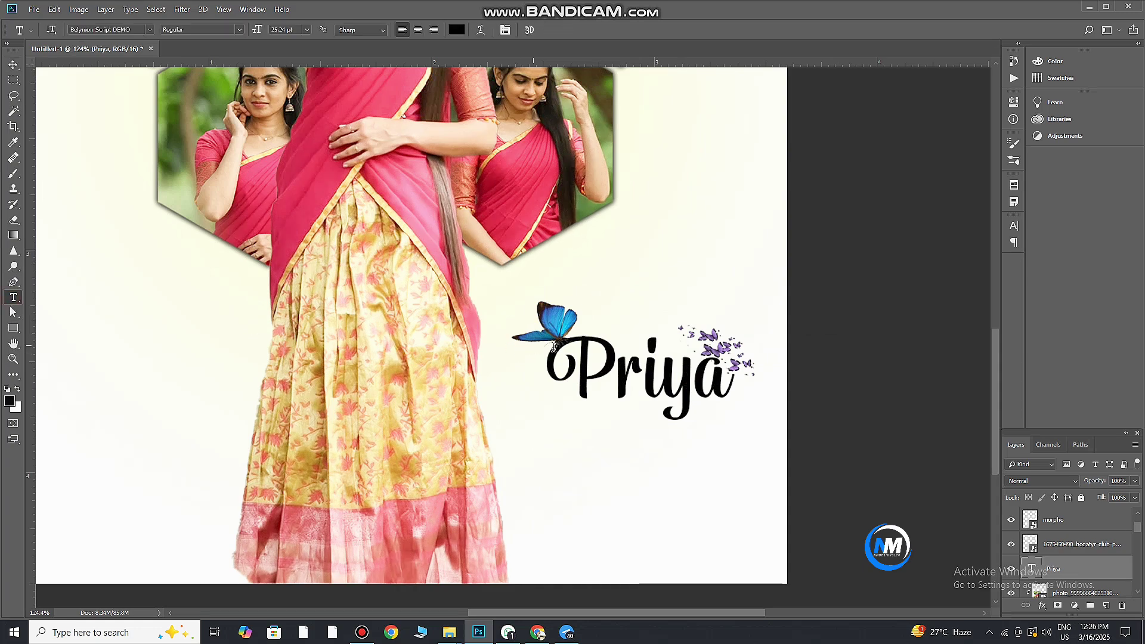
pyautogui.moveTo(724, 382); pyautogui.dragTo(545, 352)
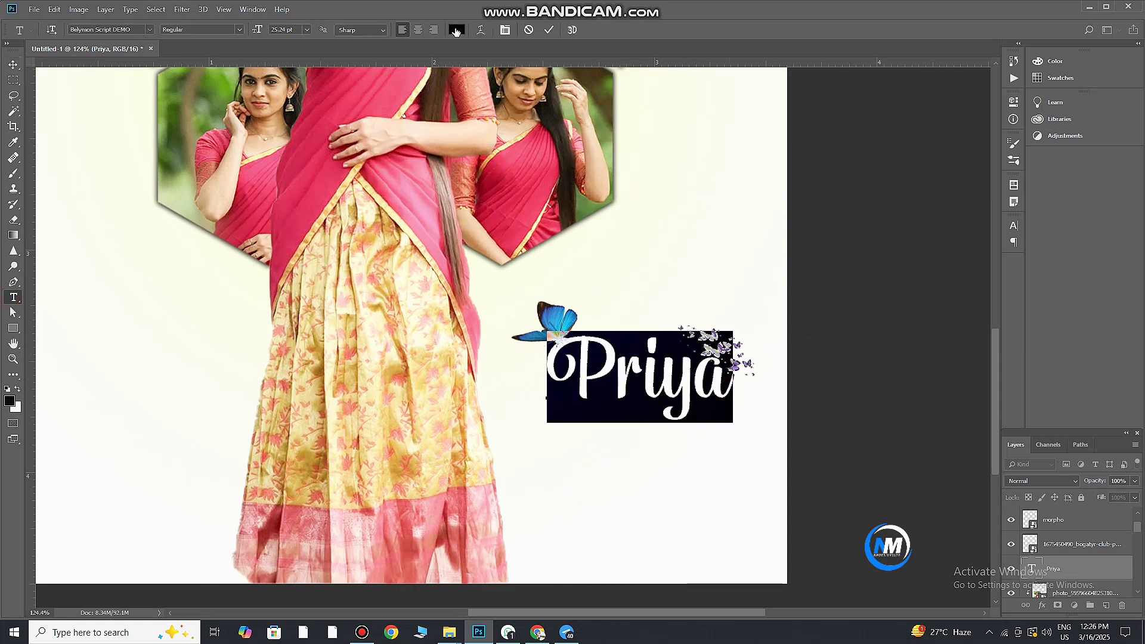
pyautogui.click(456, 31)
pyautogui.click(563, 313)
pyautogui.click(512, 166)
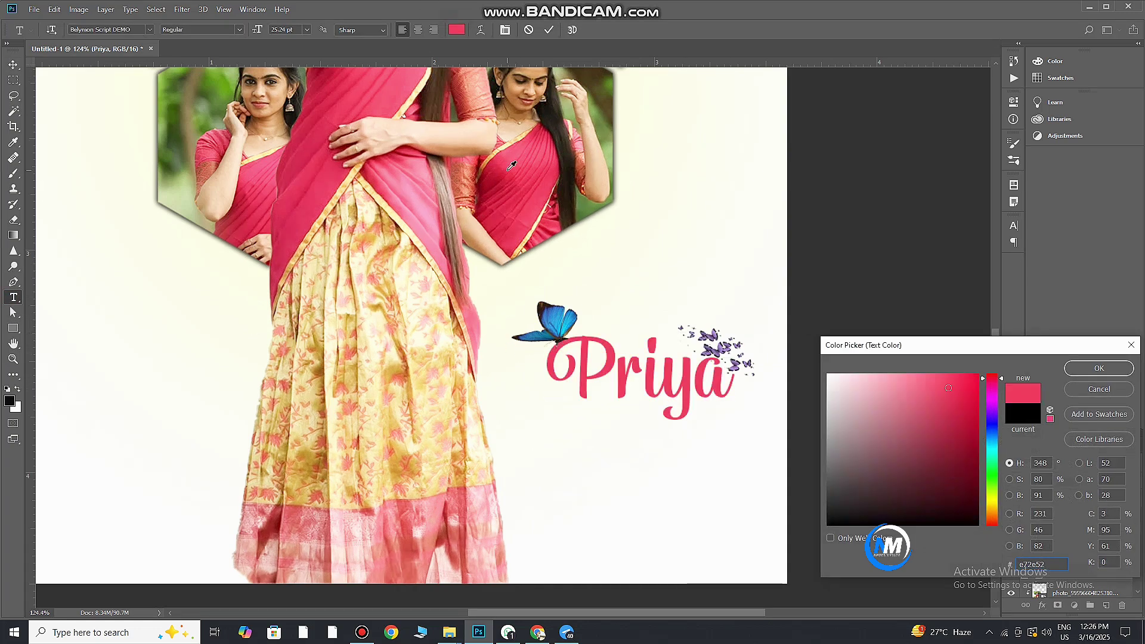
pyautogui.click(1082, 368)
pyautogui.click(548, 30)
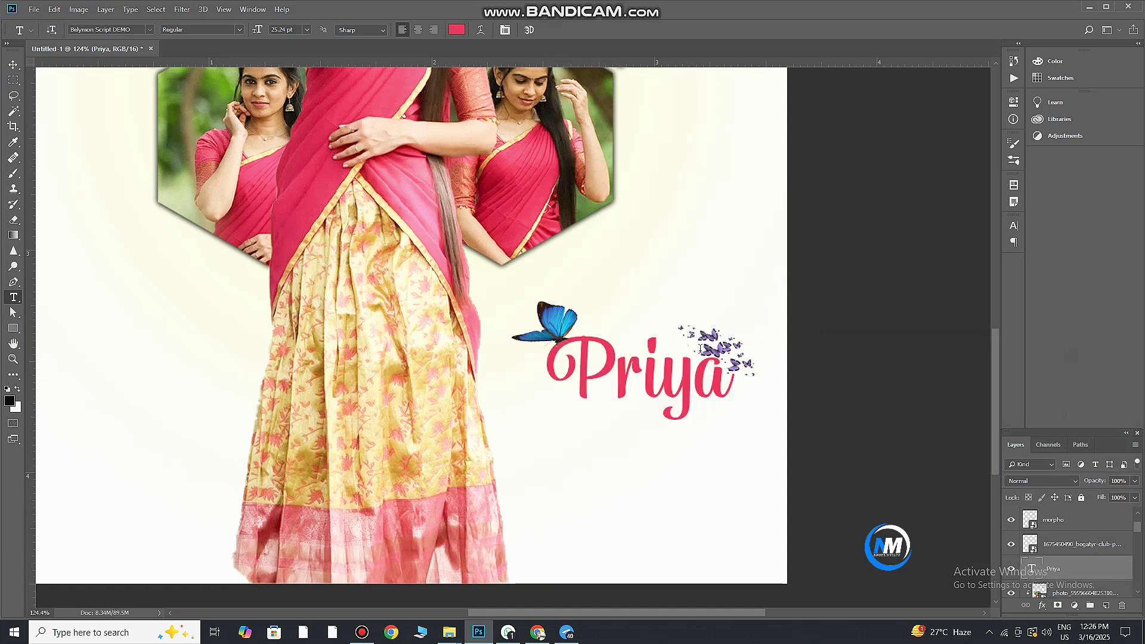
pyautogui.click(14, 64)
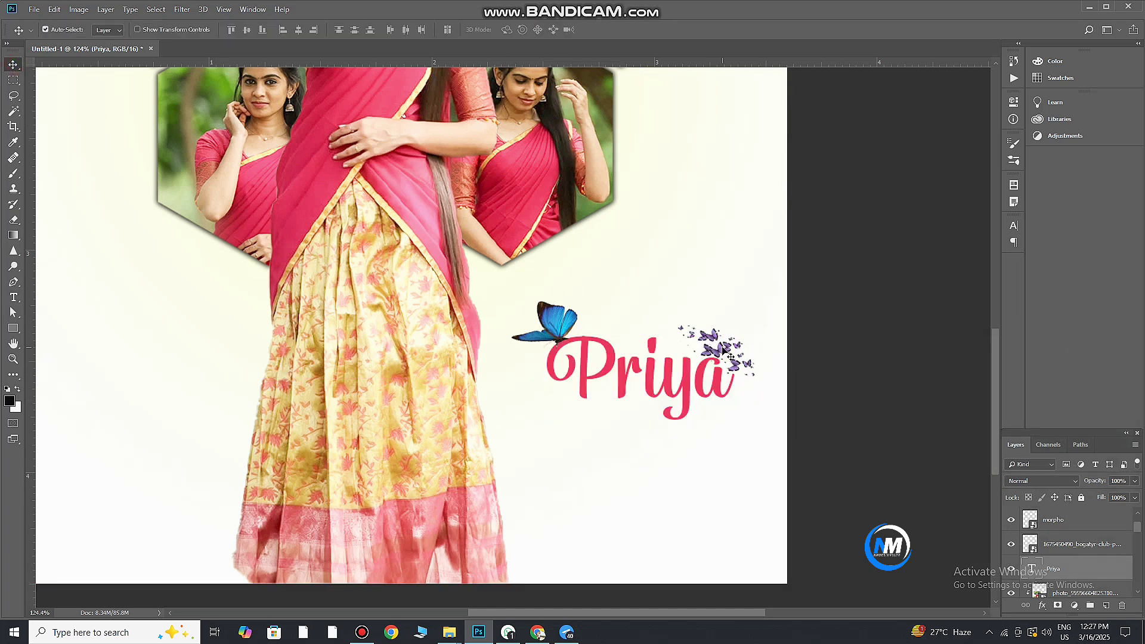
# Give the small butterflies and the blue morpho butterfly a pink Color Overlay layer style
pyautogui.doubleClick(1103, 544)
pyautogui.click(696, 499)
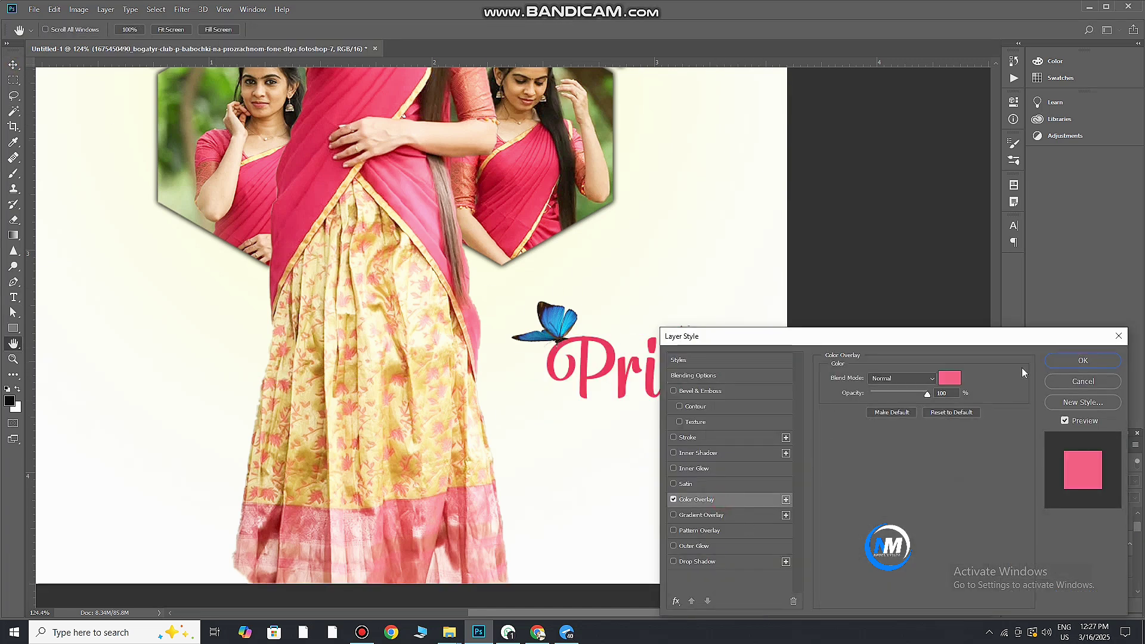
pyautogui.click(1083, 360)
pyautogui.doubleClick(1121, 527)
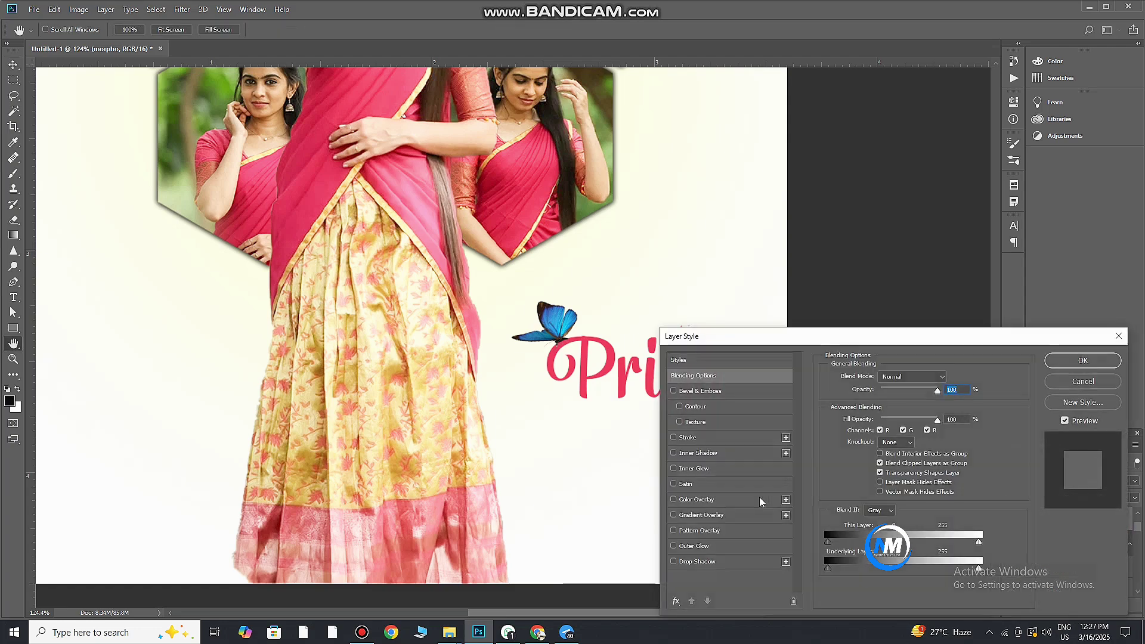
pyautogui.click(760, 499)
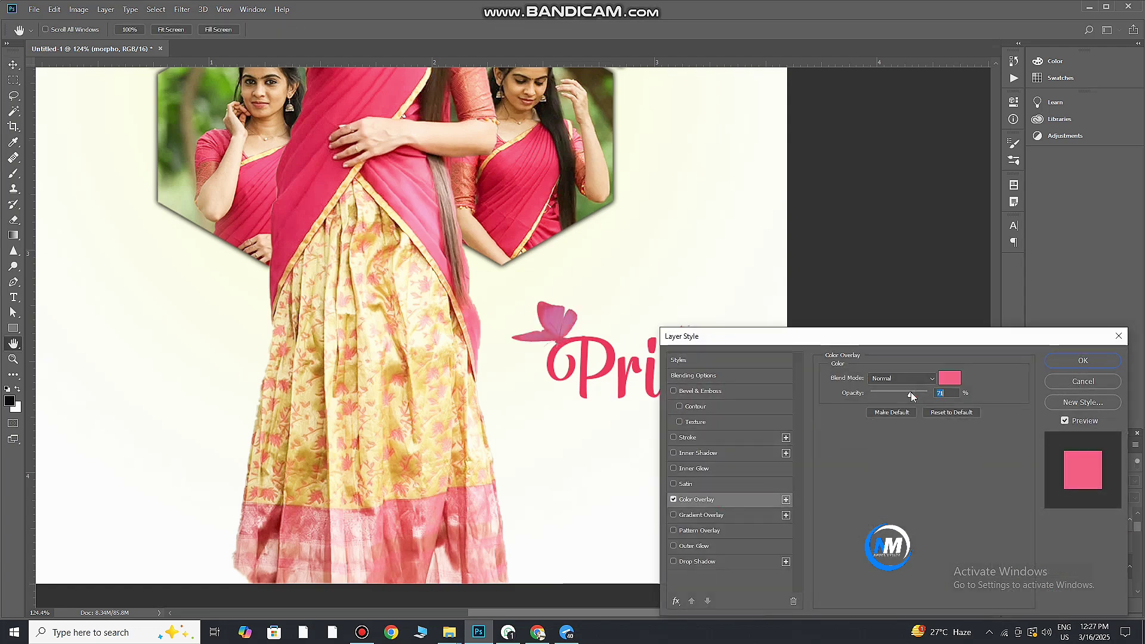
pyautogui.click(1083, 360)
pyautogui.press('v')
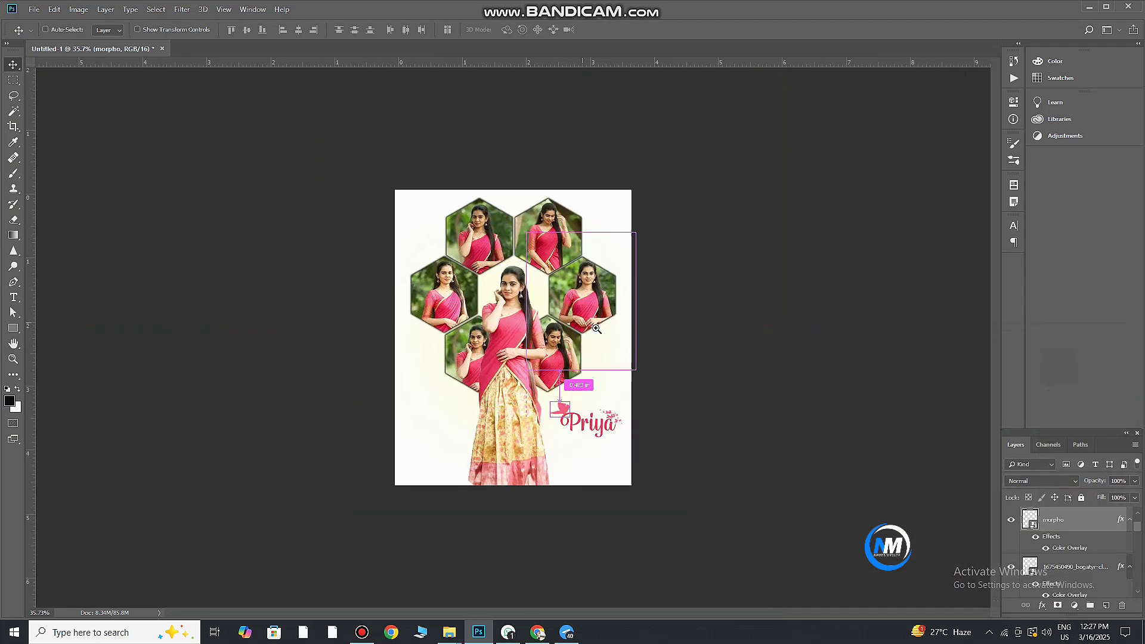
pyautogui.scroll(2, 606, 371)
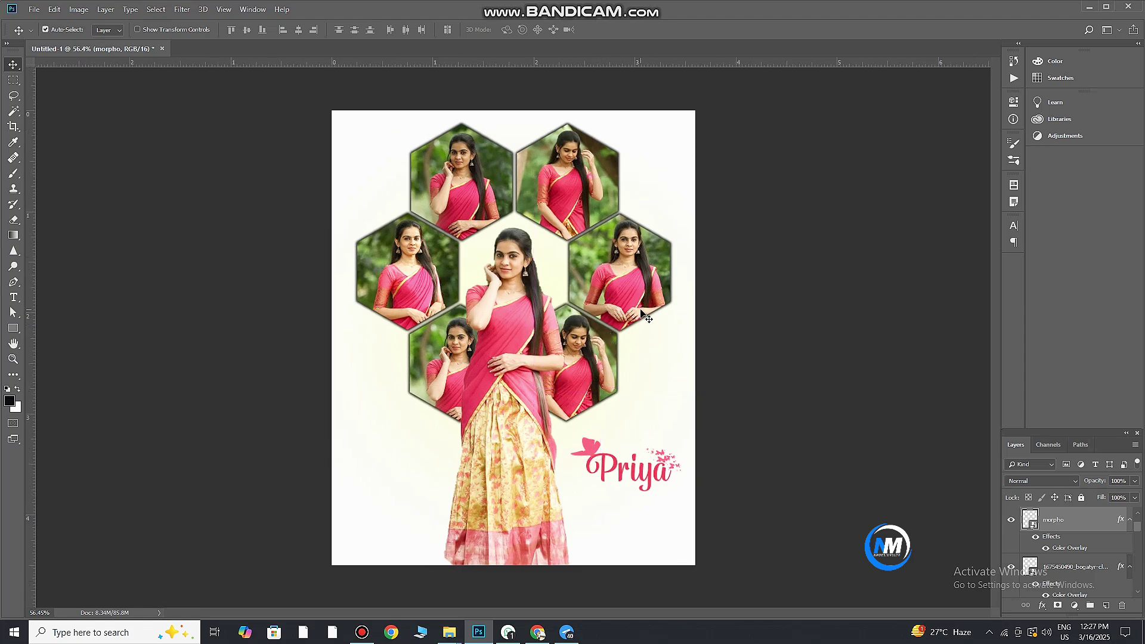